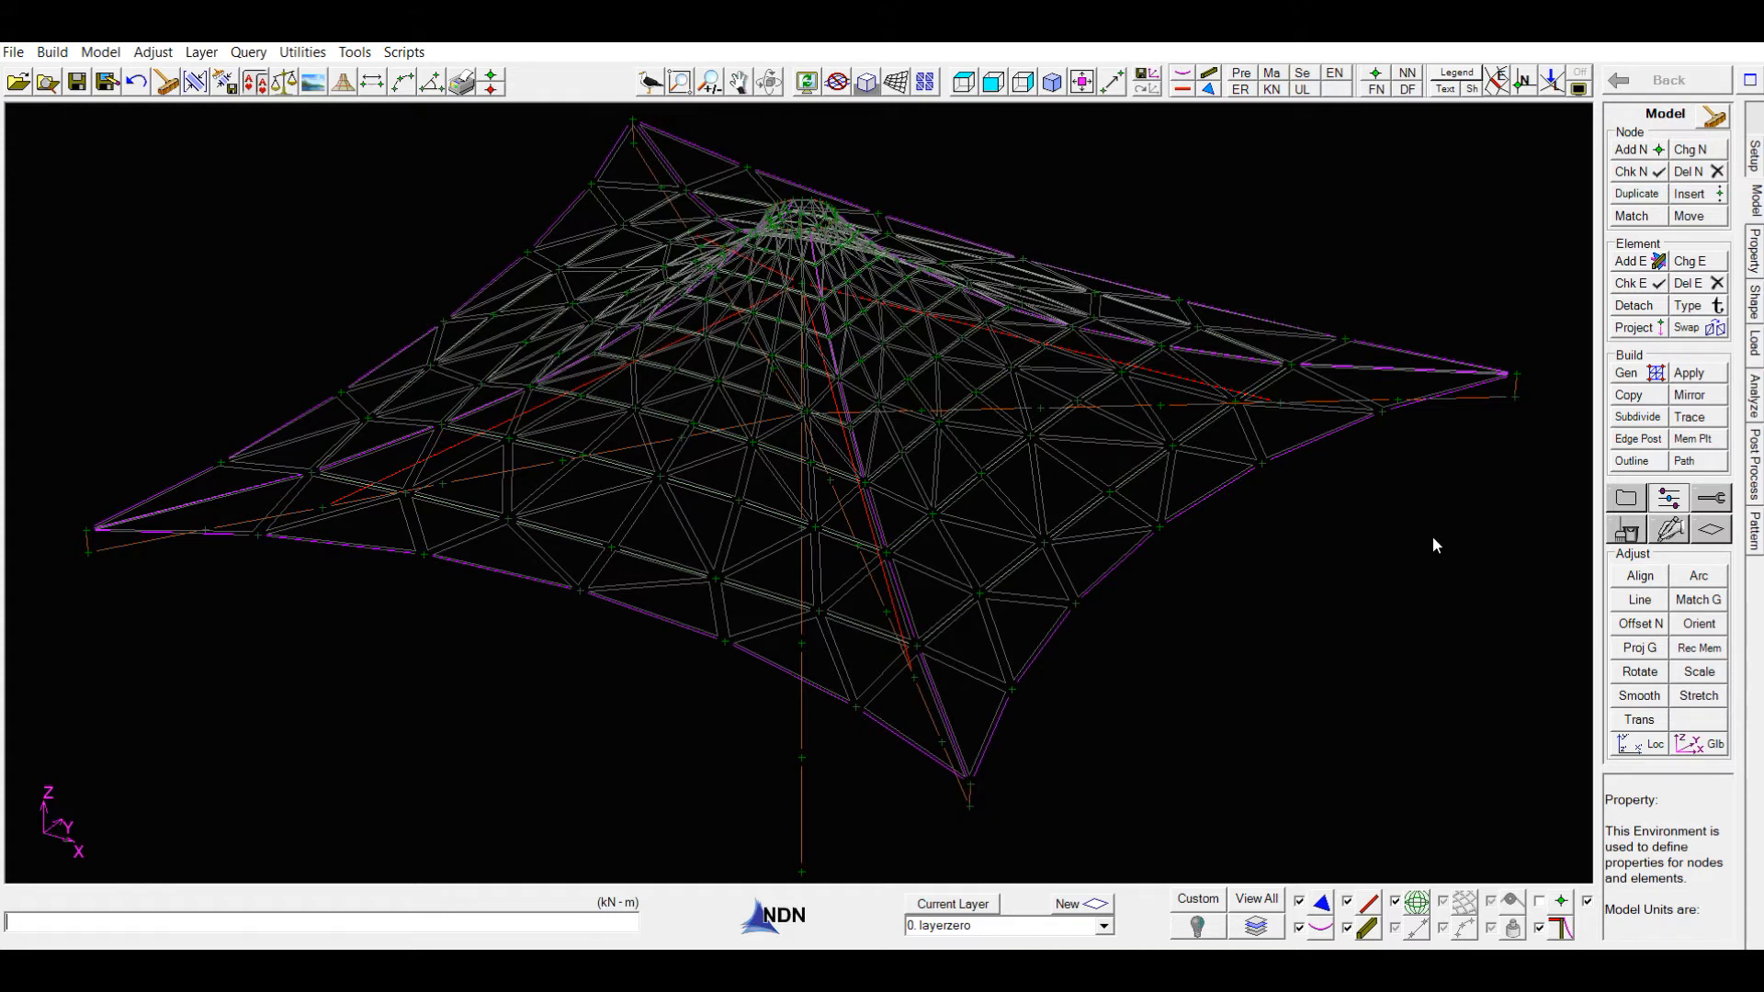
Open the beam unbraced length definition and hide the membrane elements and geodesic lines.
click(1756, 257)
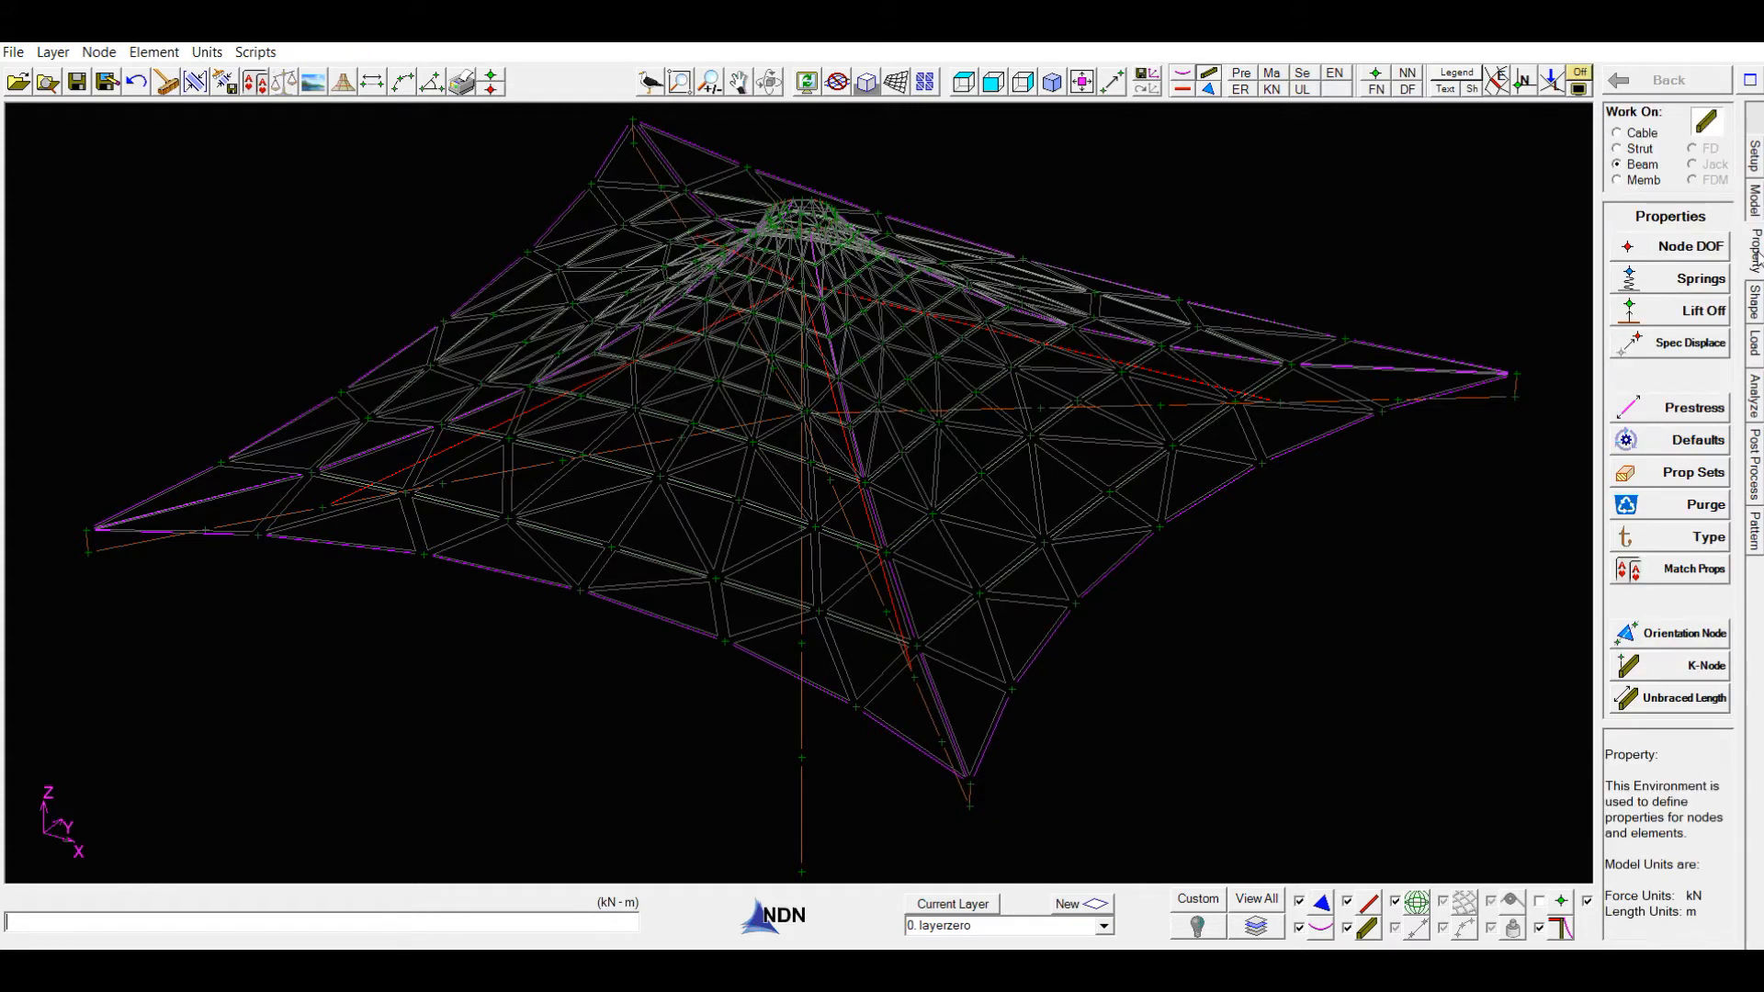
click(1659, 703)
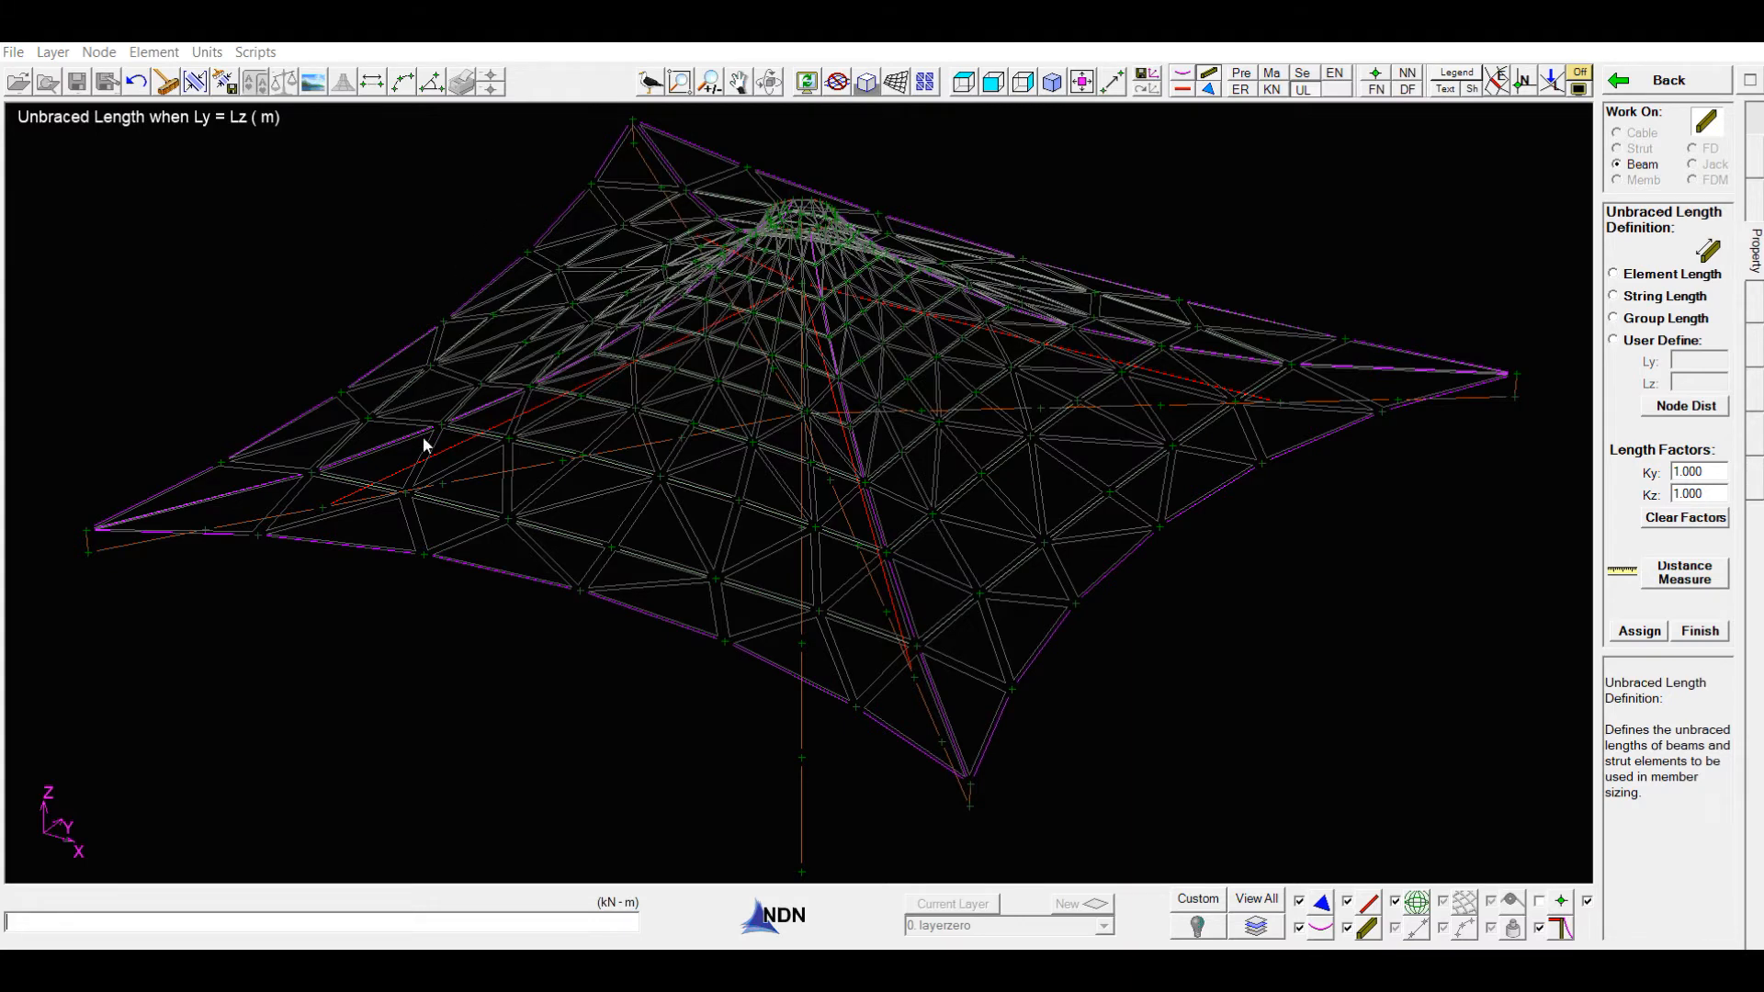
click(1300, 902)
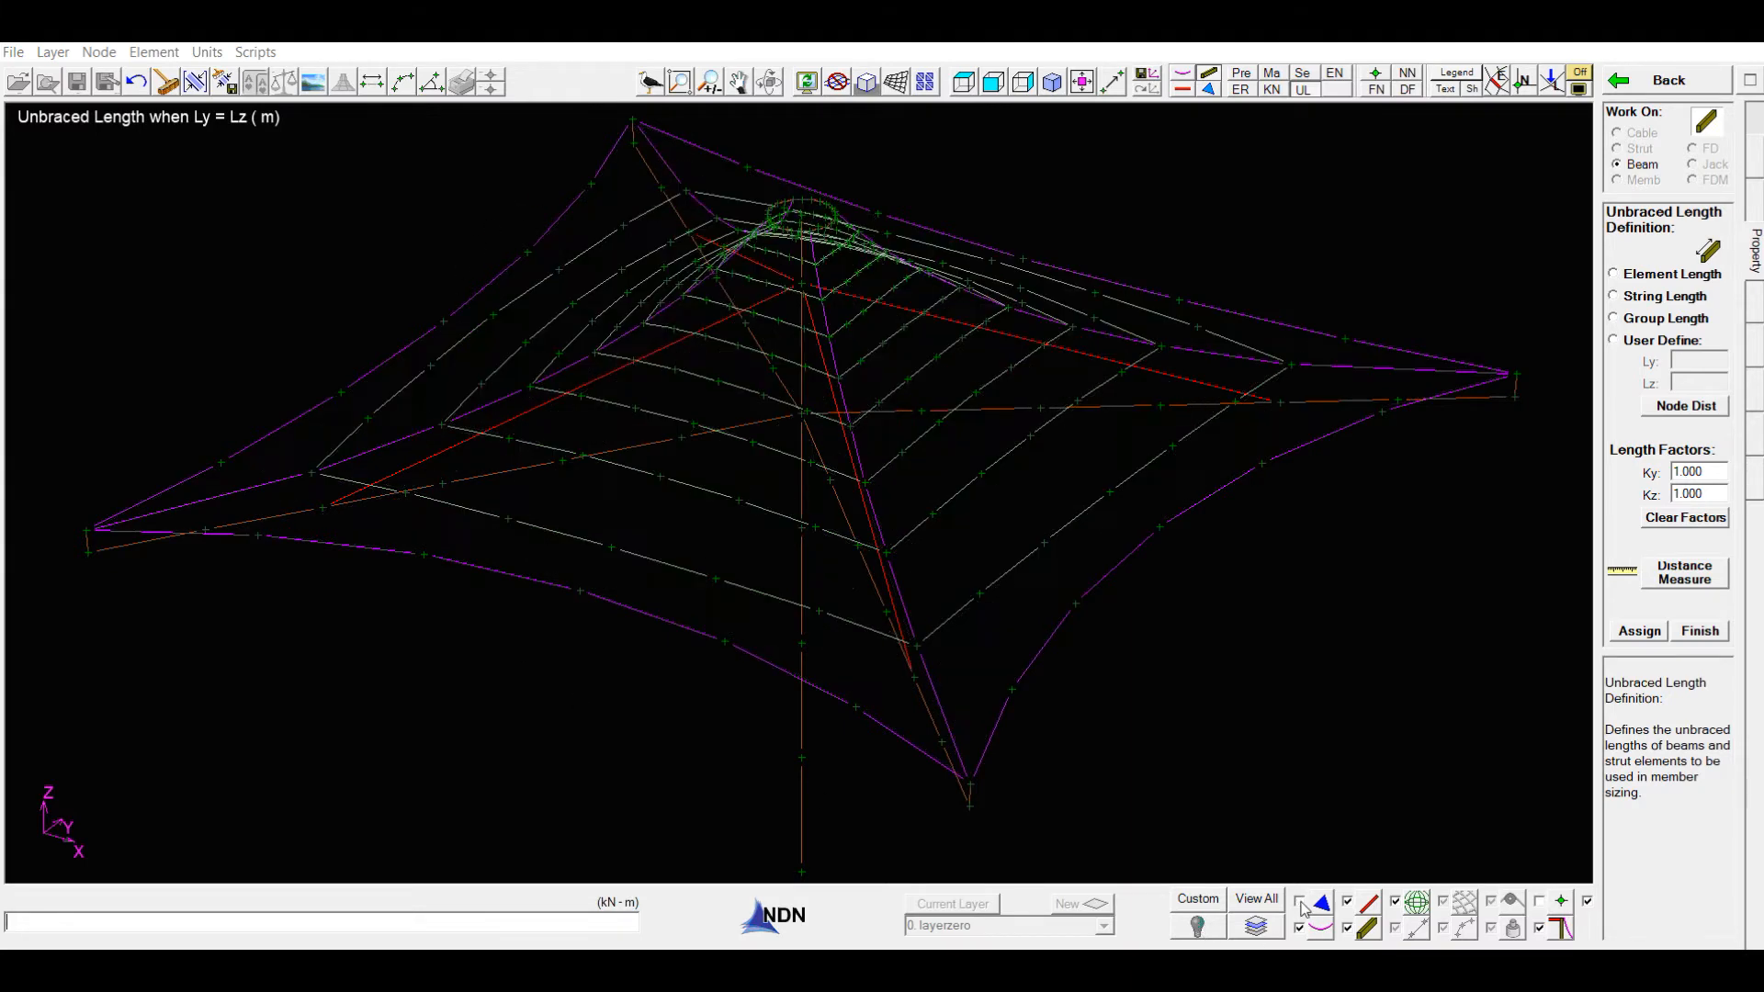
click(1396, 902)
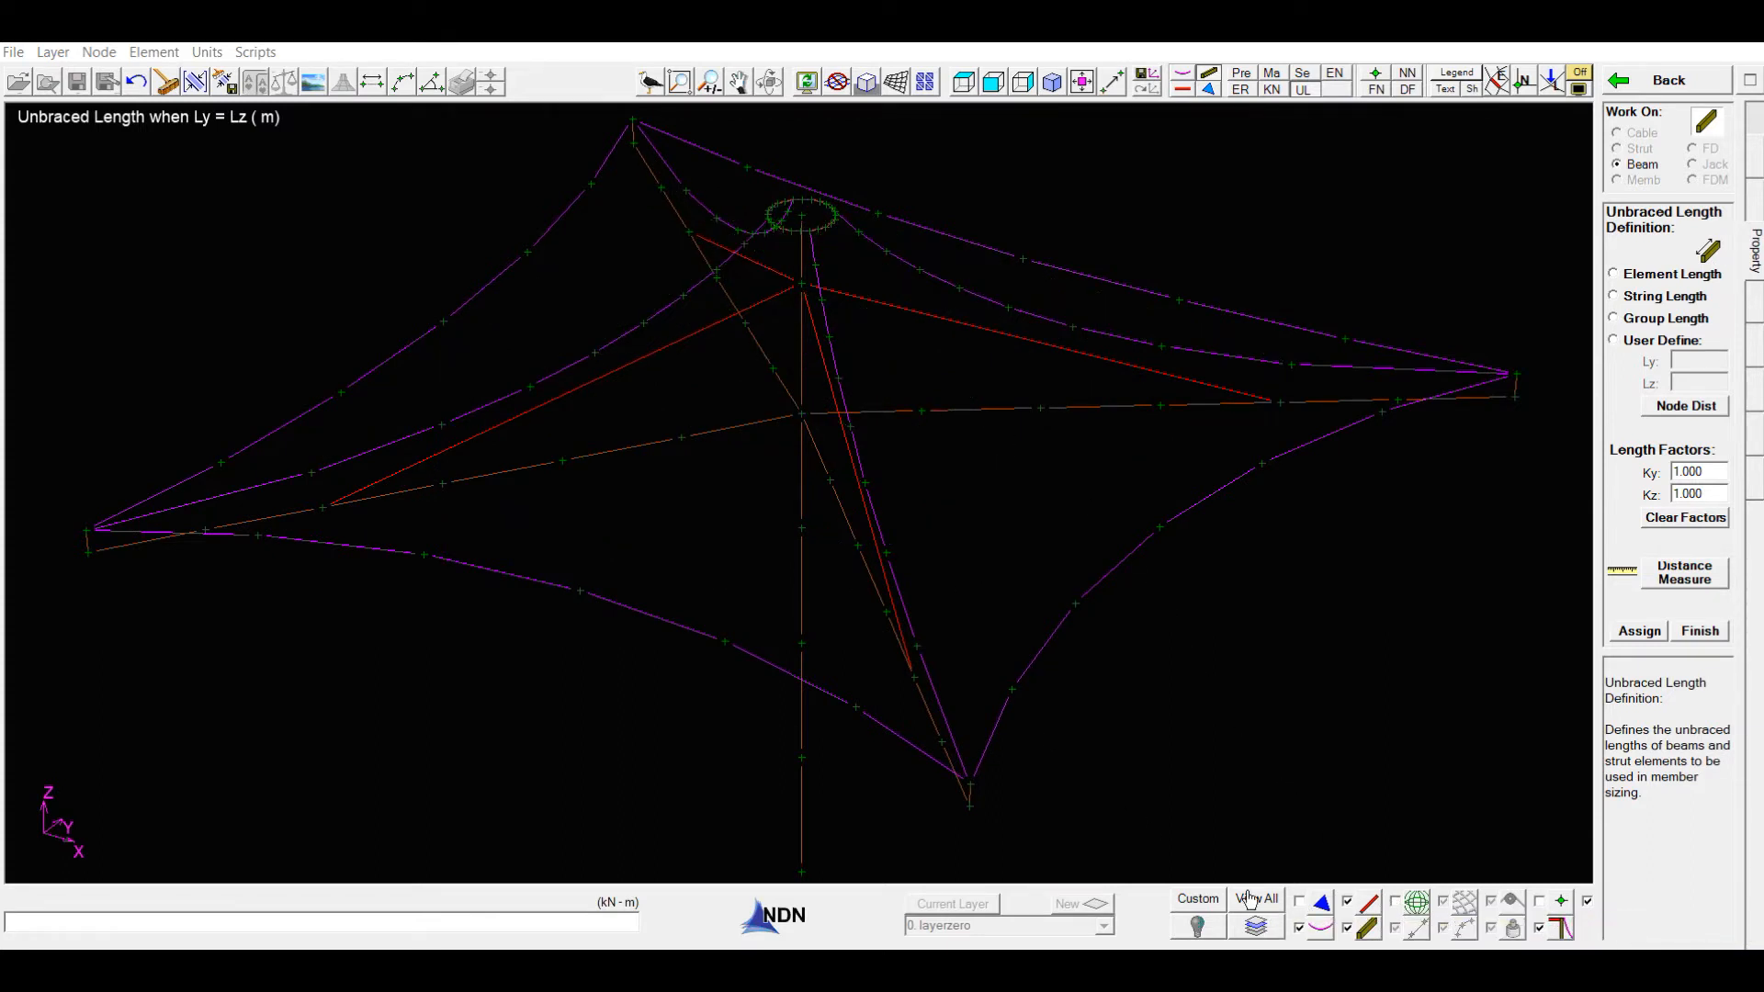
Generate a 2-segment beam line across the top ring through its centre, between two opposite ridge cable nodes.
mouse_move(796, 284)
middle_down()
mouse_move(787, 342)
mouse_move(811, 381)
mouse_move(786, 290)
middle_up()
scroll(785, 291, up, 3)
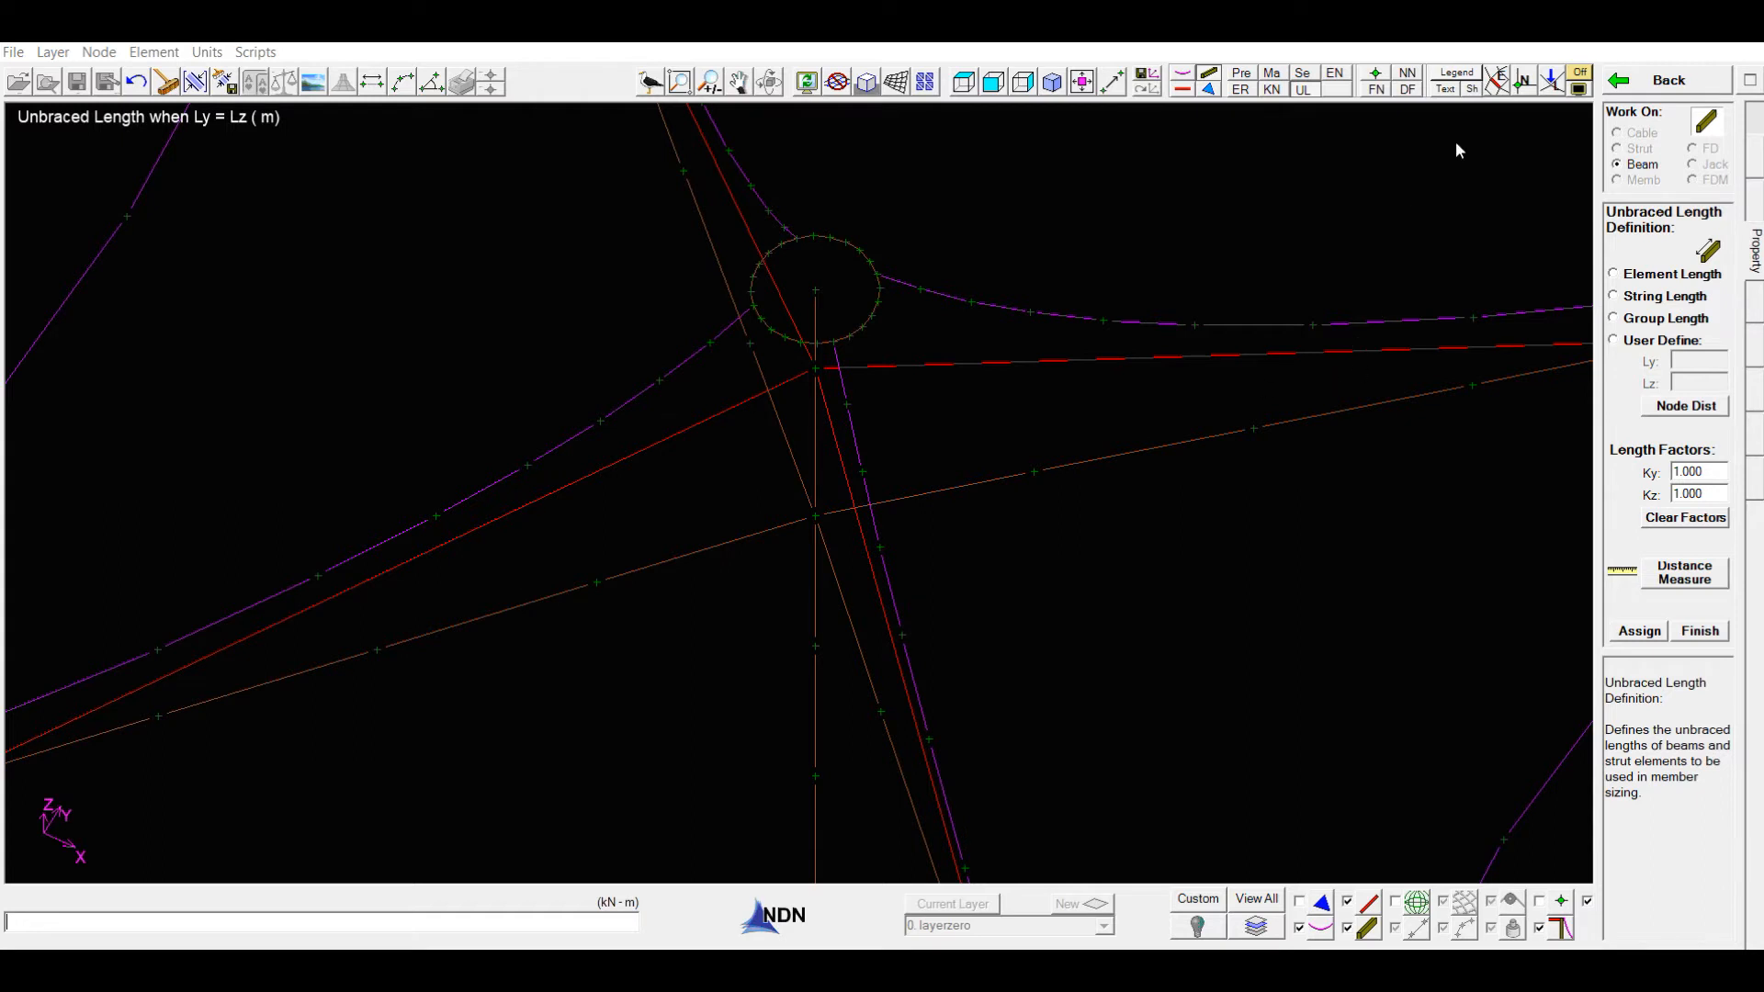
click(1622, 83)
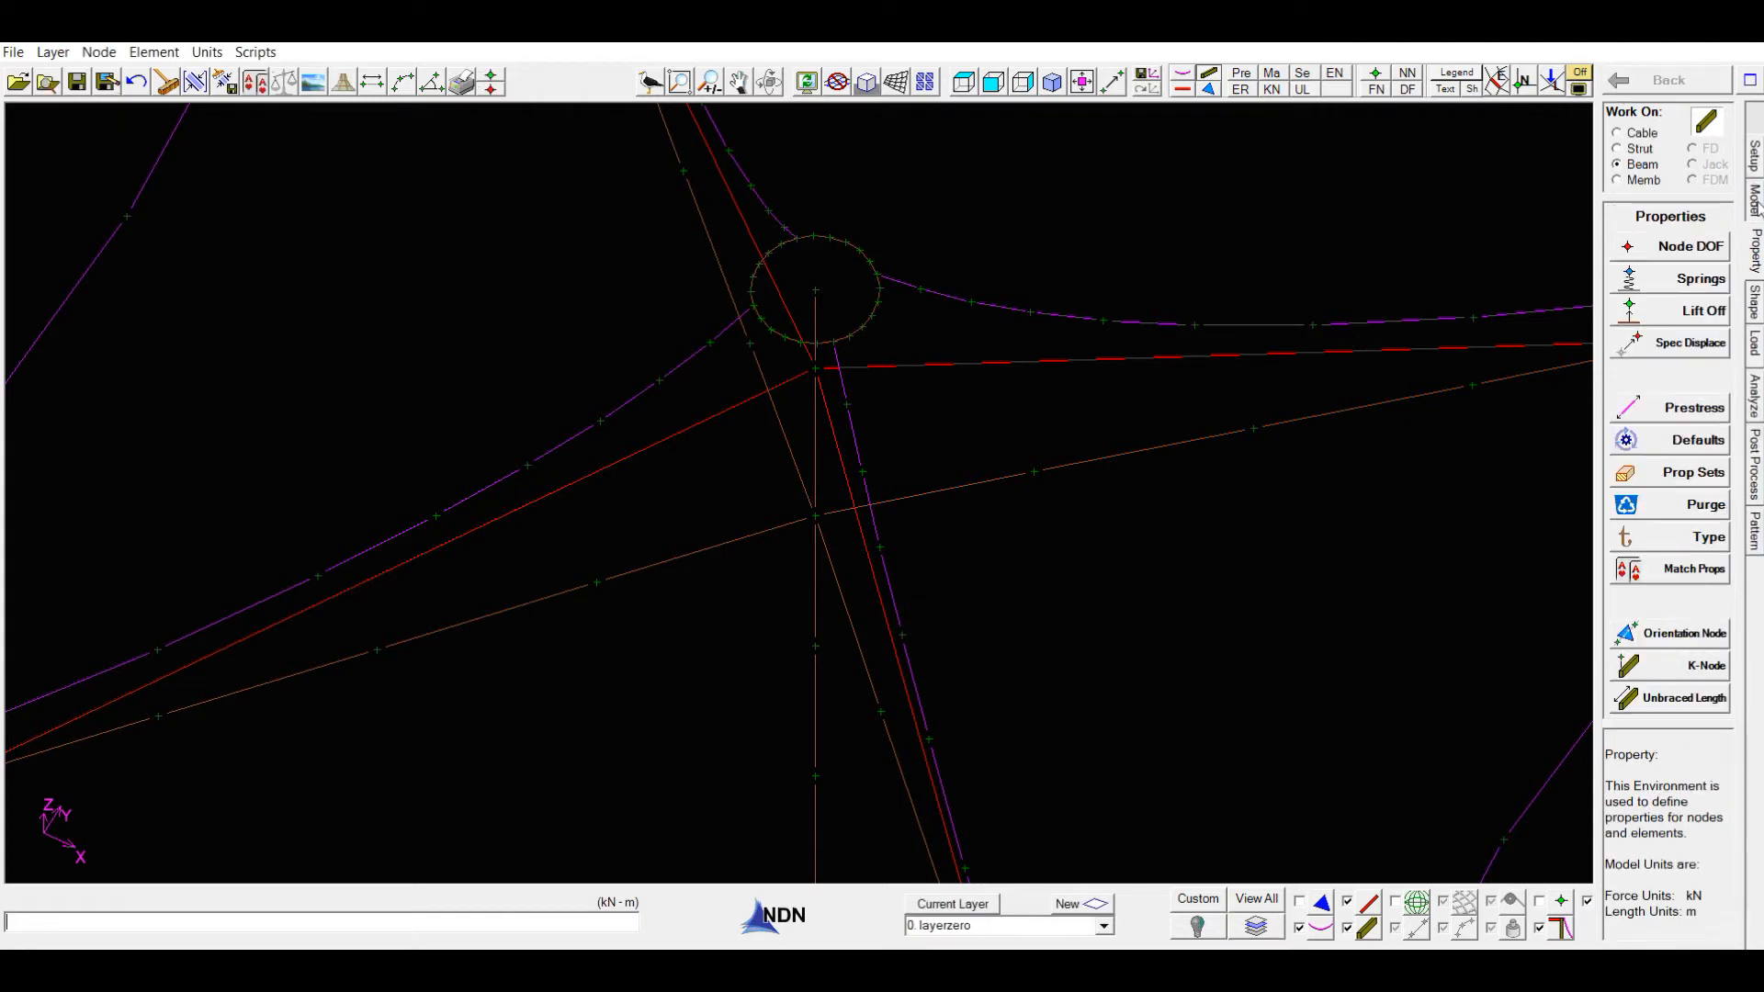
click(1754, 200)
middle_click(785, 244)
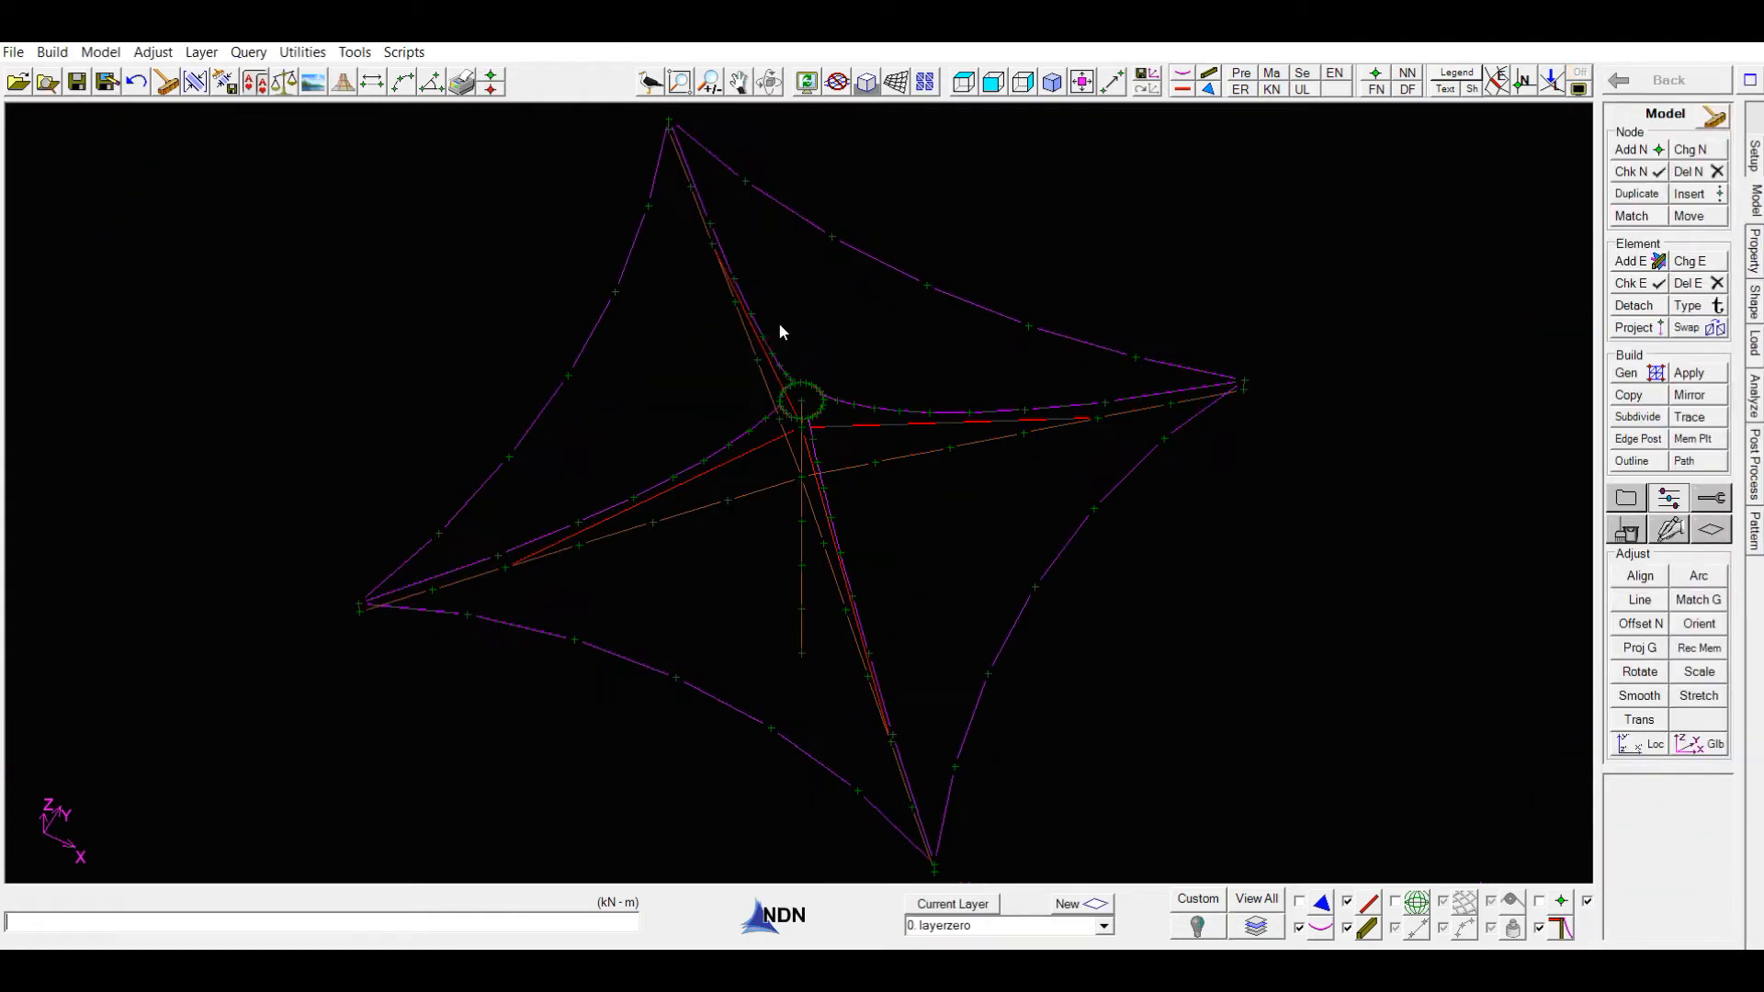
scroll(807, 395, up, 5)
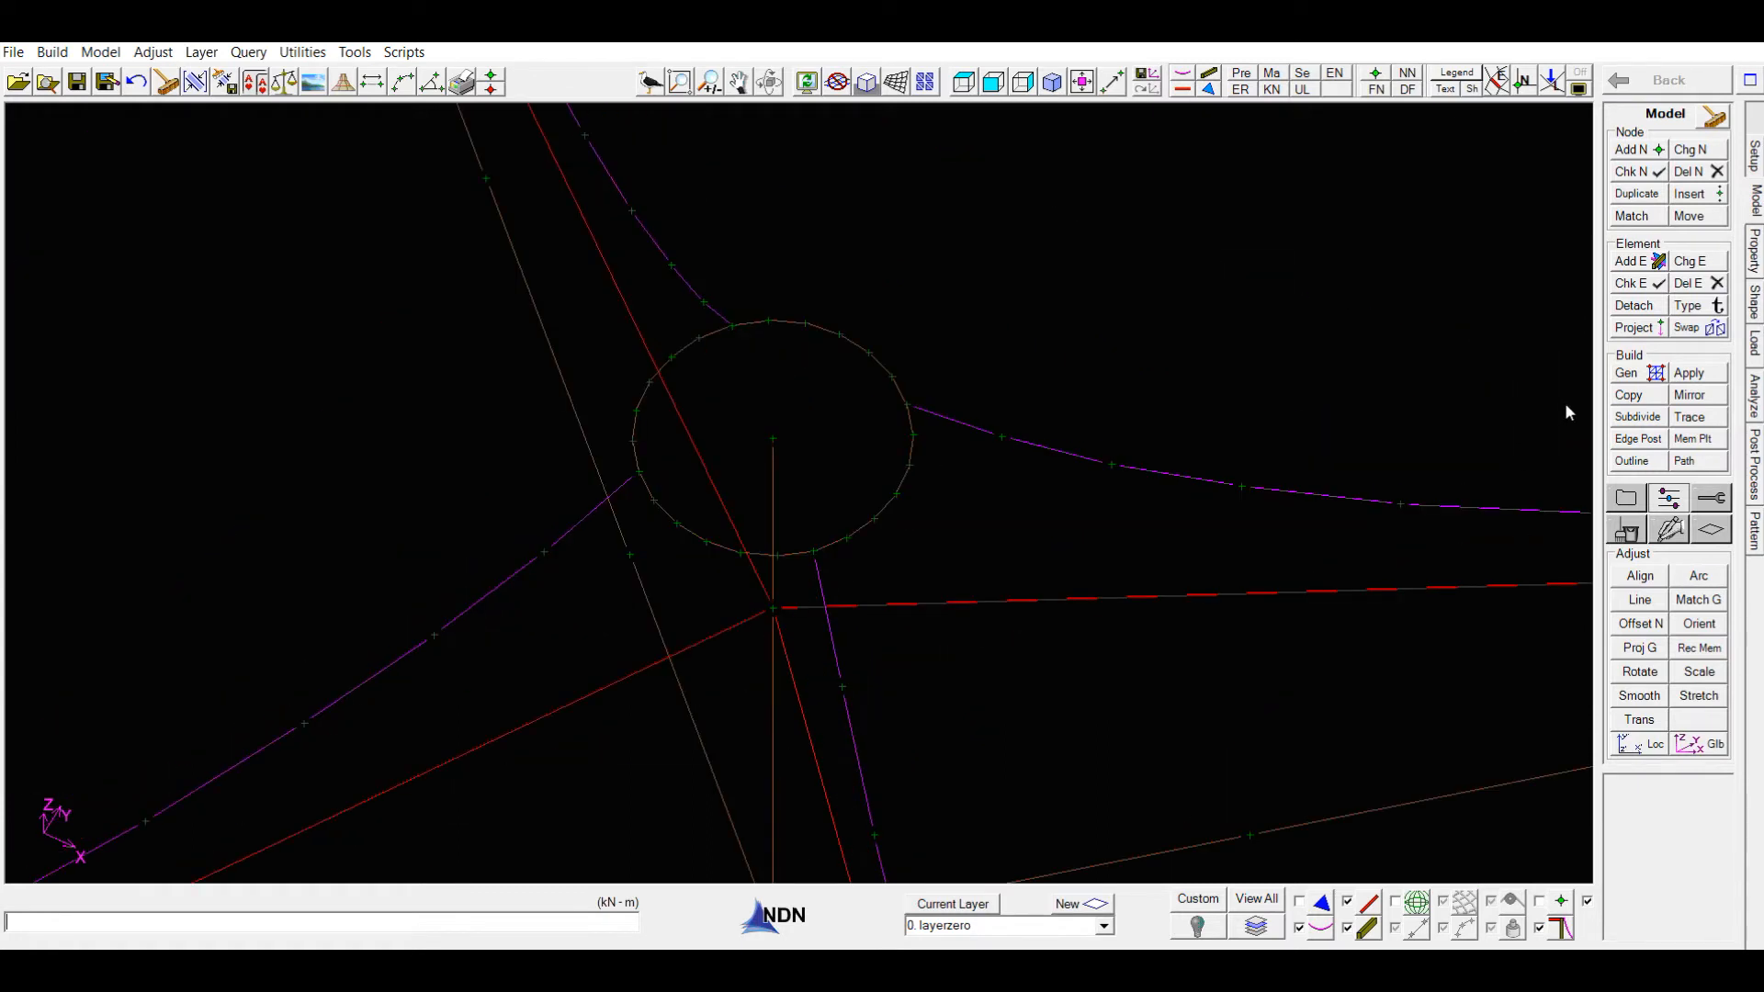
click(1628, 373)
click(1644, 222)
double_click(1626, 182)
text(2)
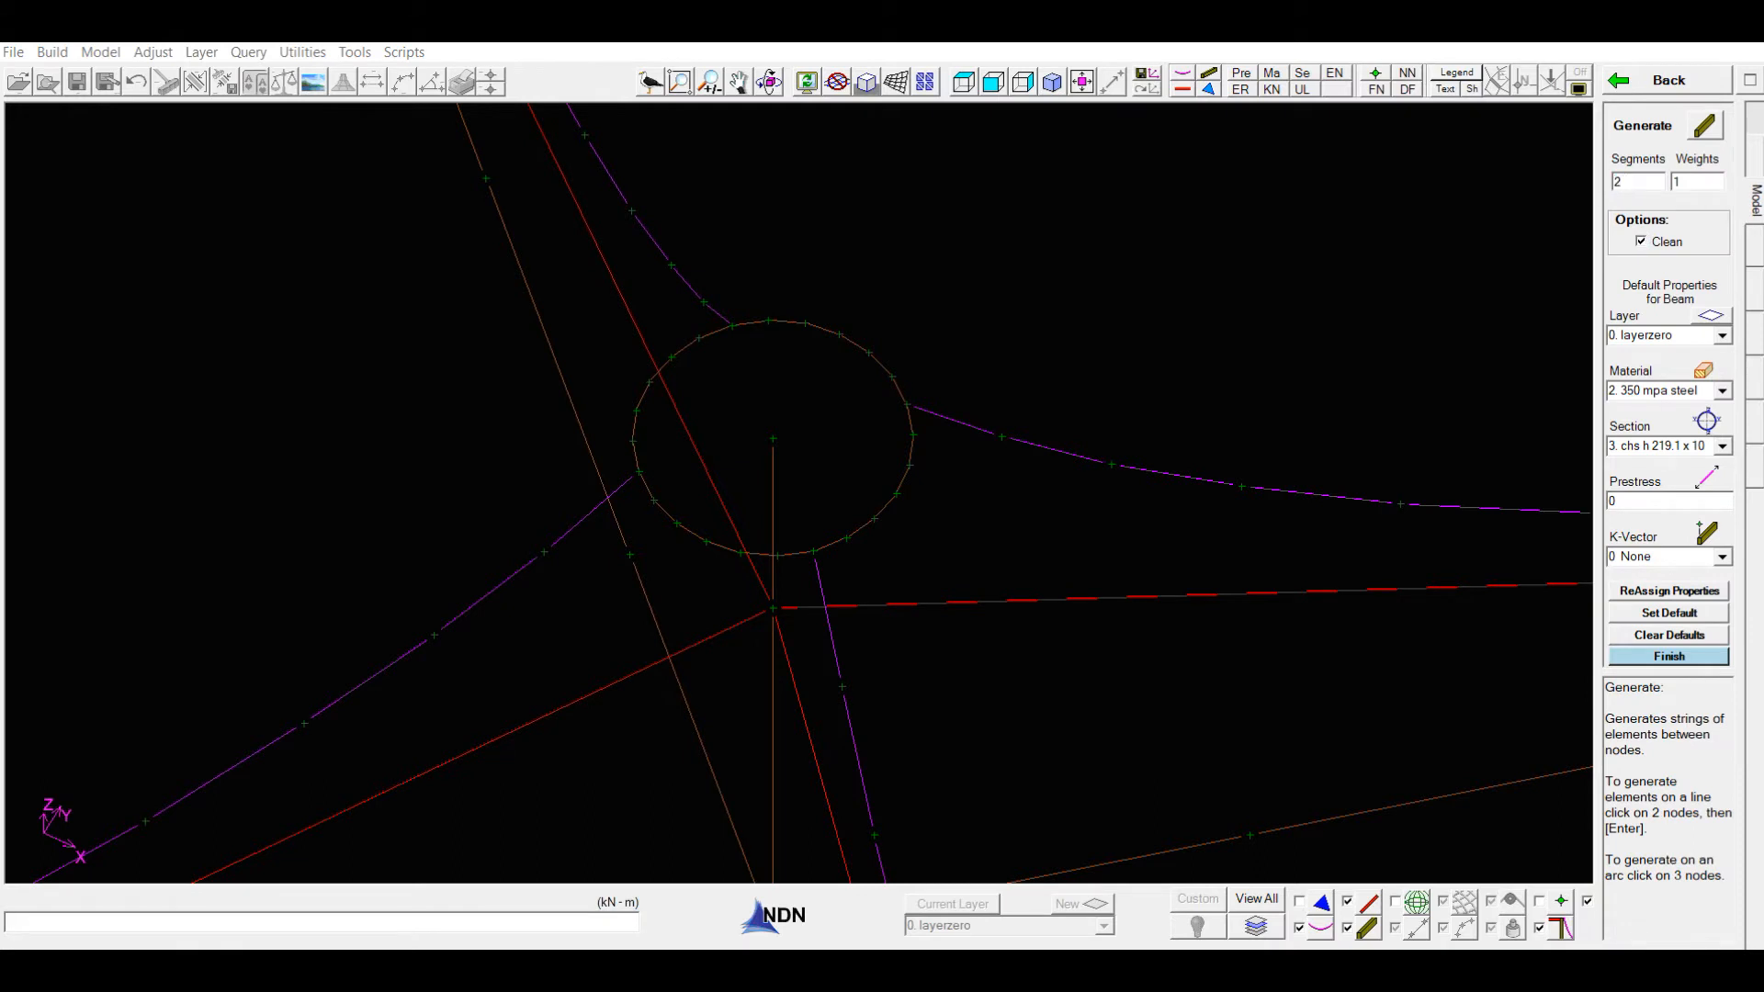
click(814, 552)
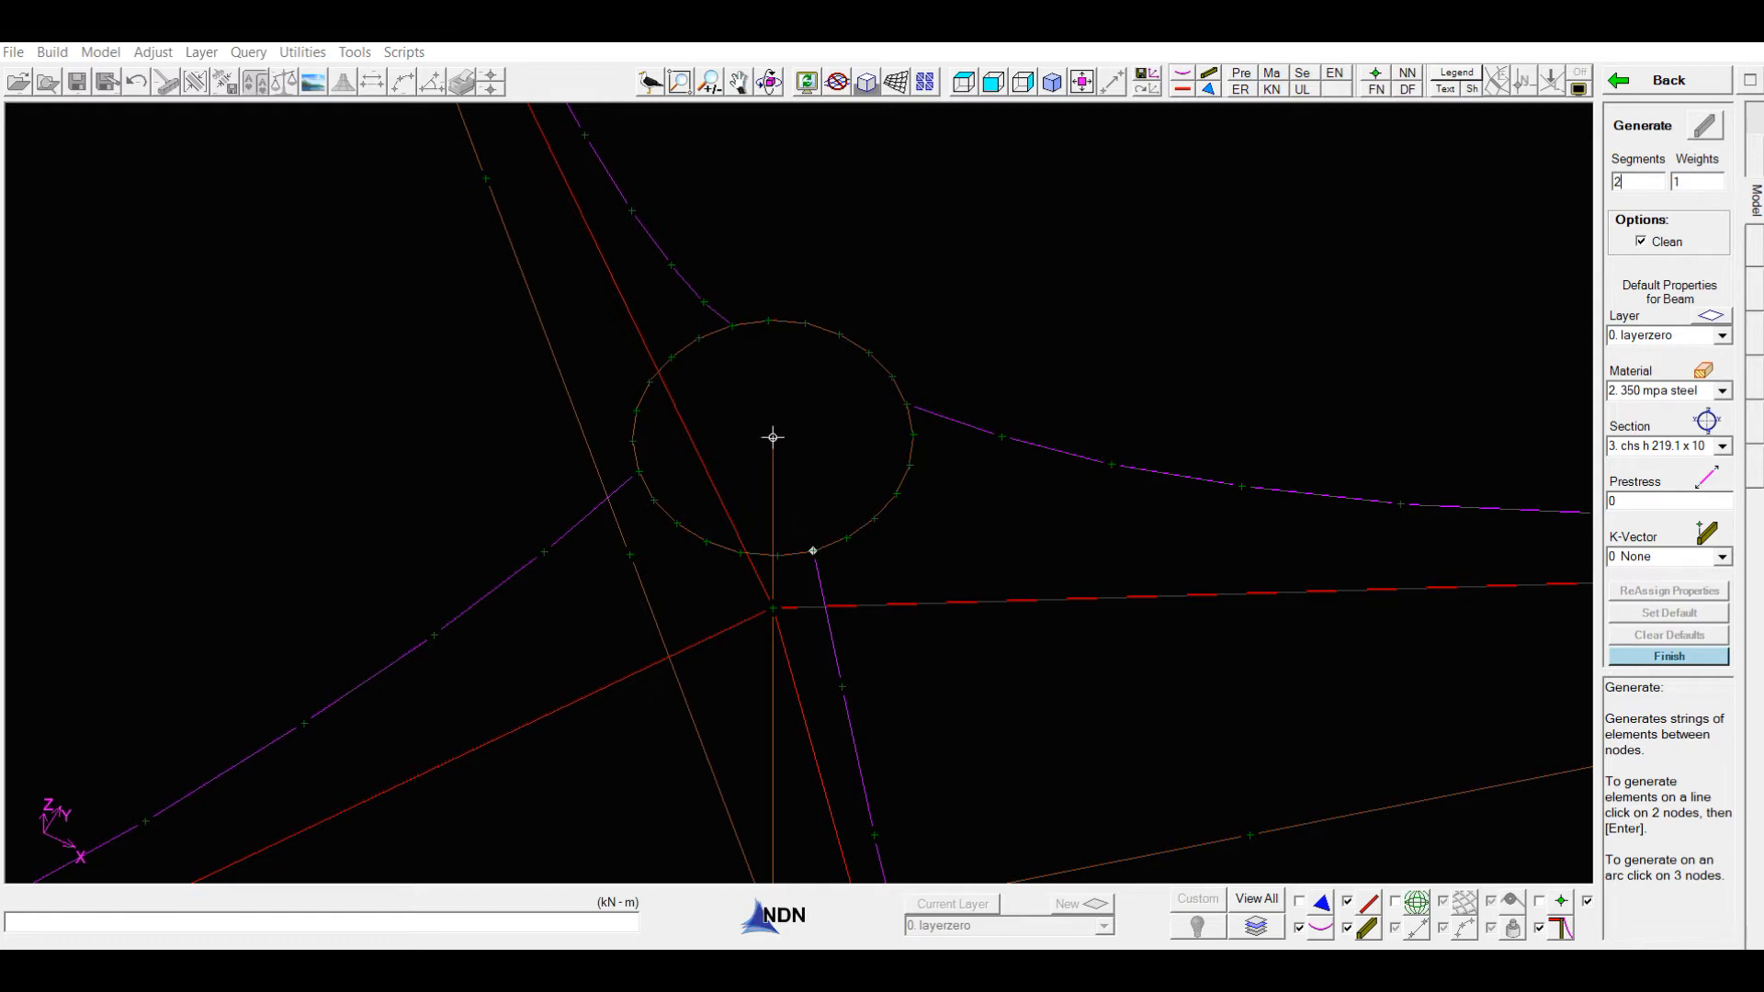
click(732, 326)
key(Return)
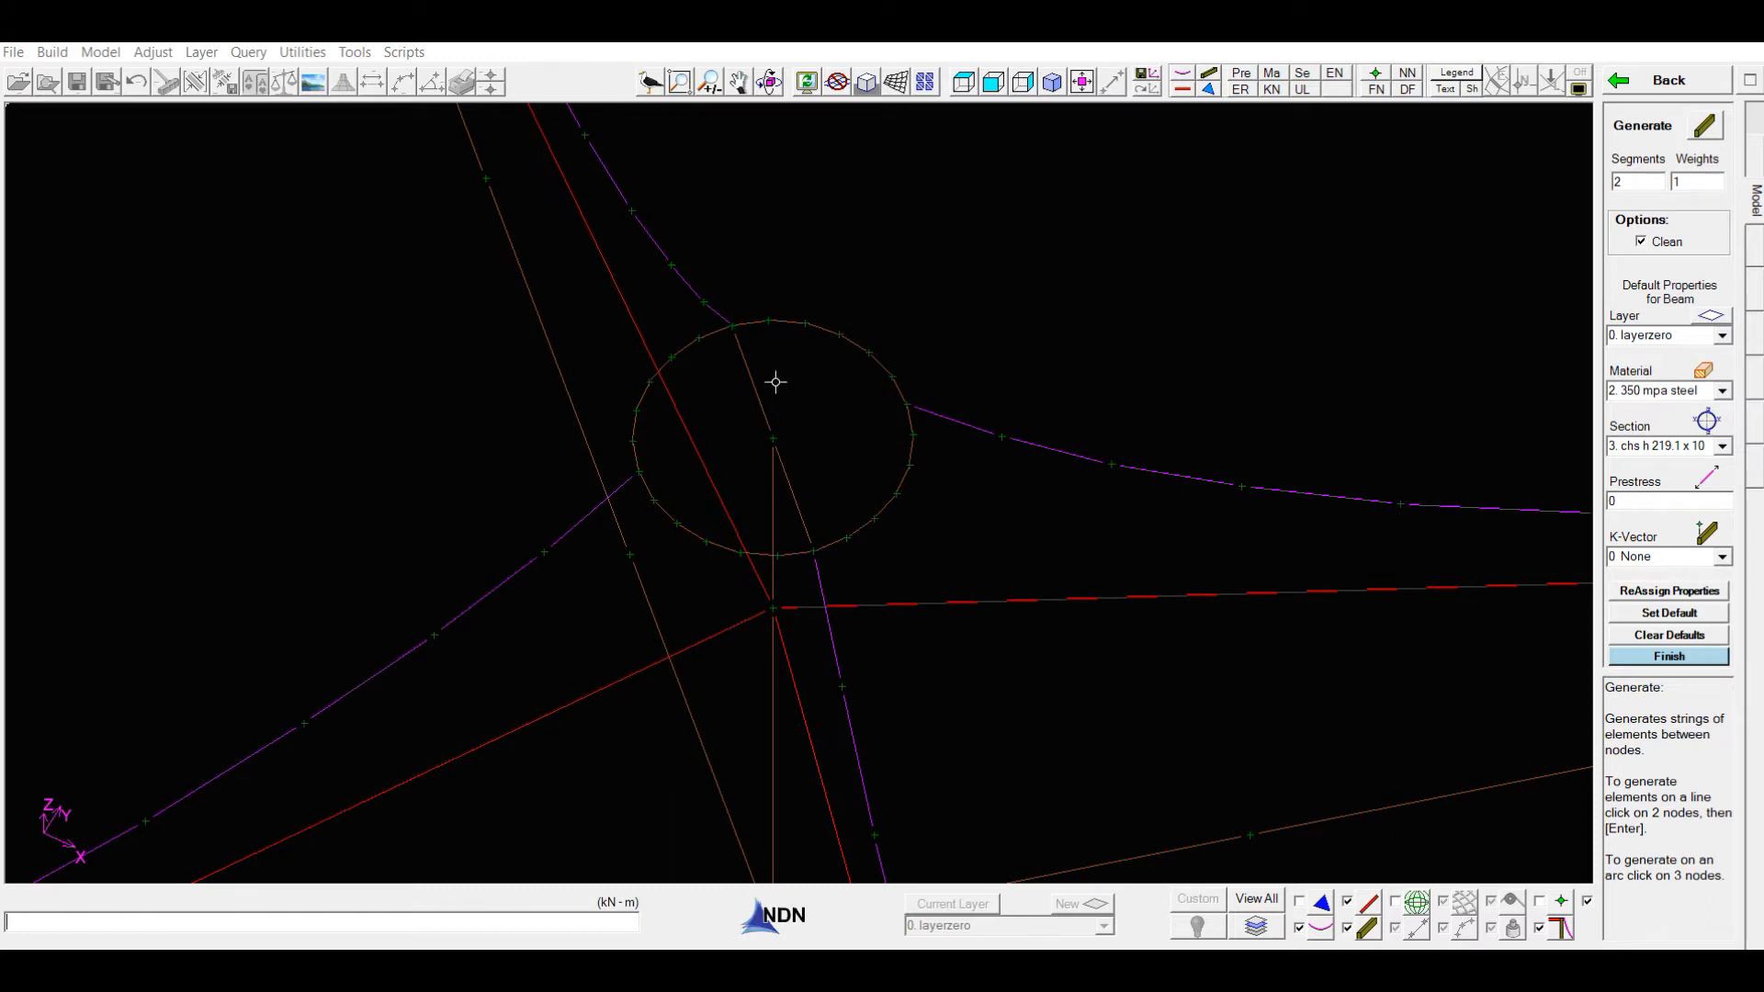
Generate a second 2-segment beam line across the ring through its centre, joining the other two ridge cable nodes.
click(638, 471)
click(906, 404)
key(Return)
key(Escape)
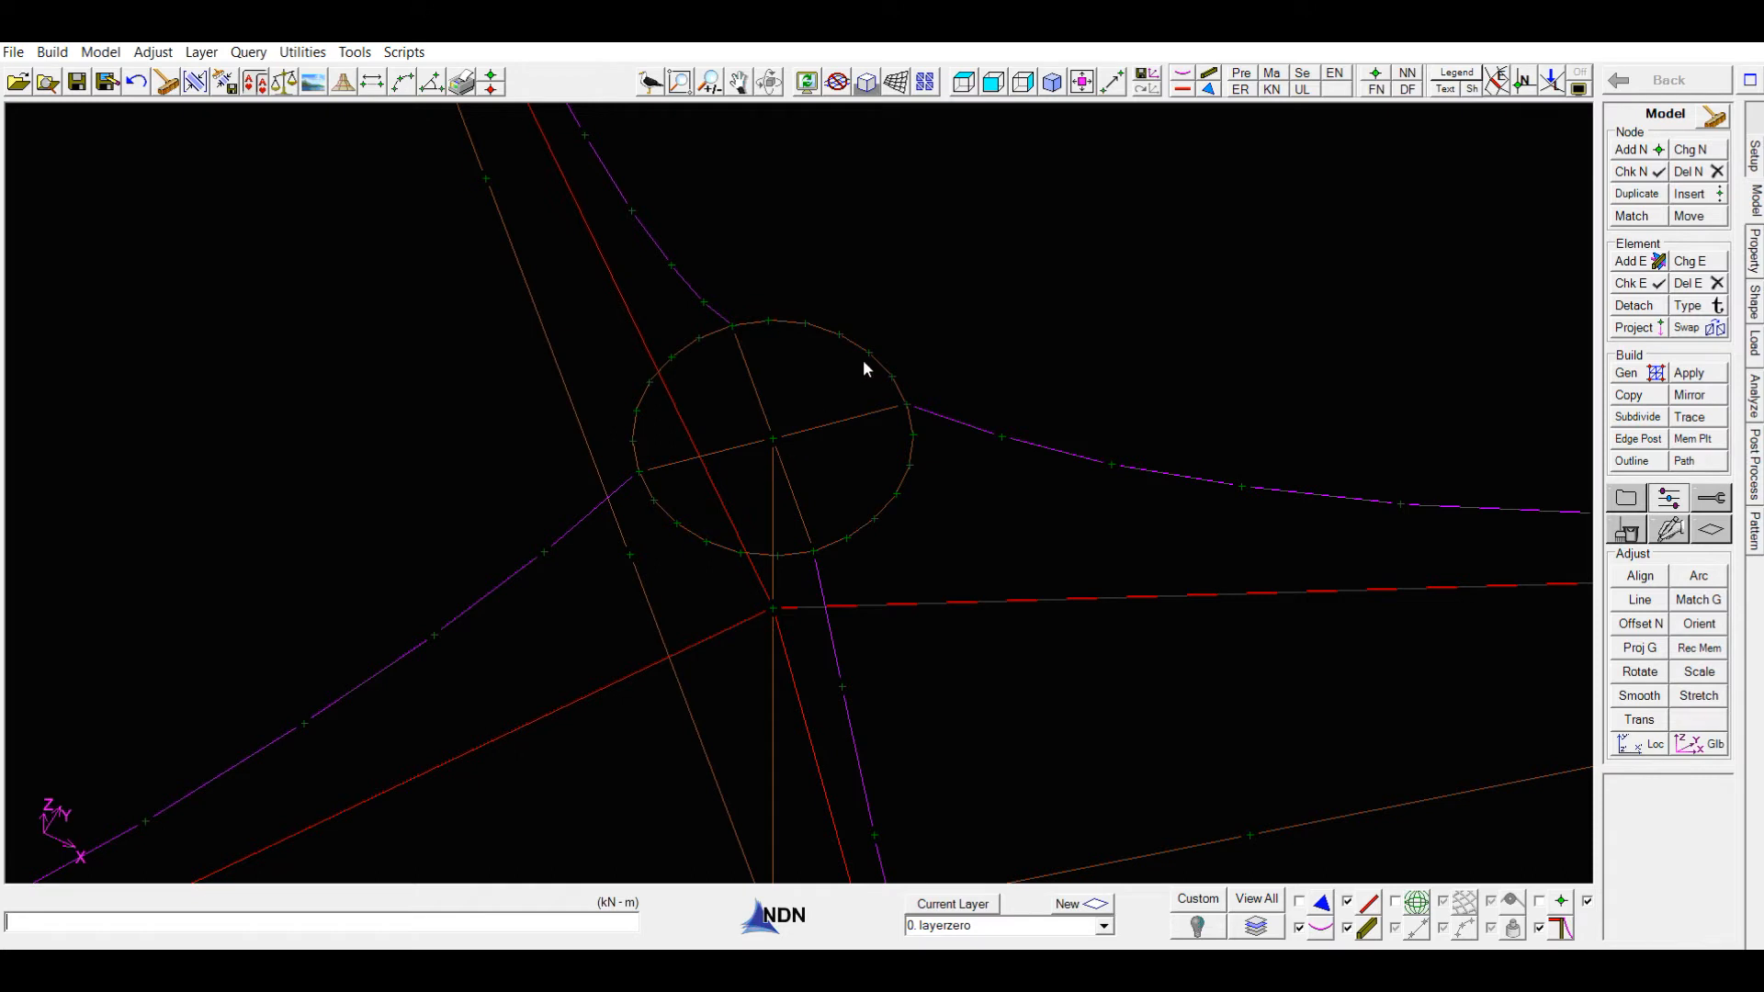
Reopen the beam unbraced length definition and hide the cable elements.
middle_click(856, 419)
middle_drag(978, 699, 1044, 630)
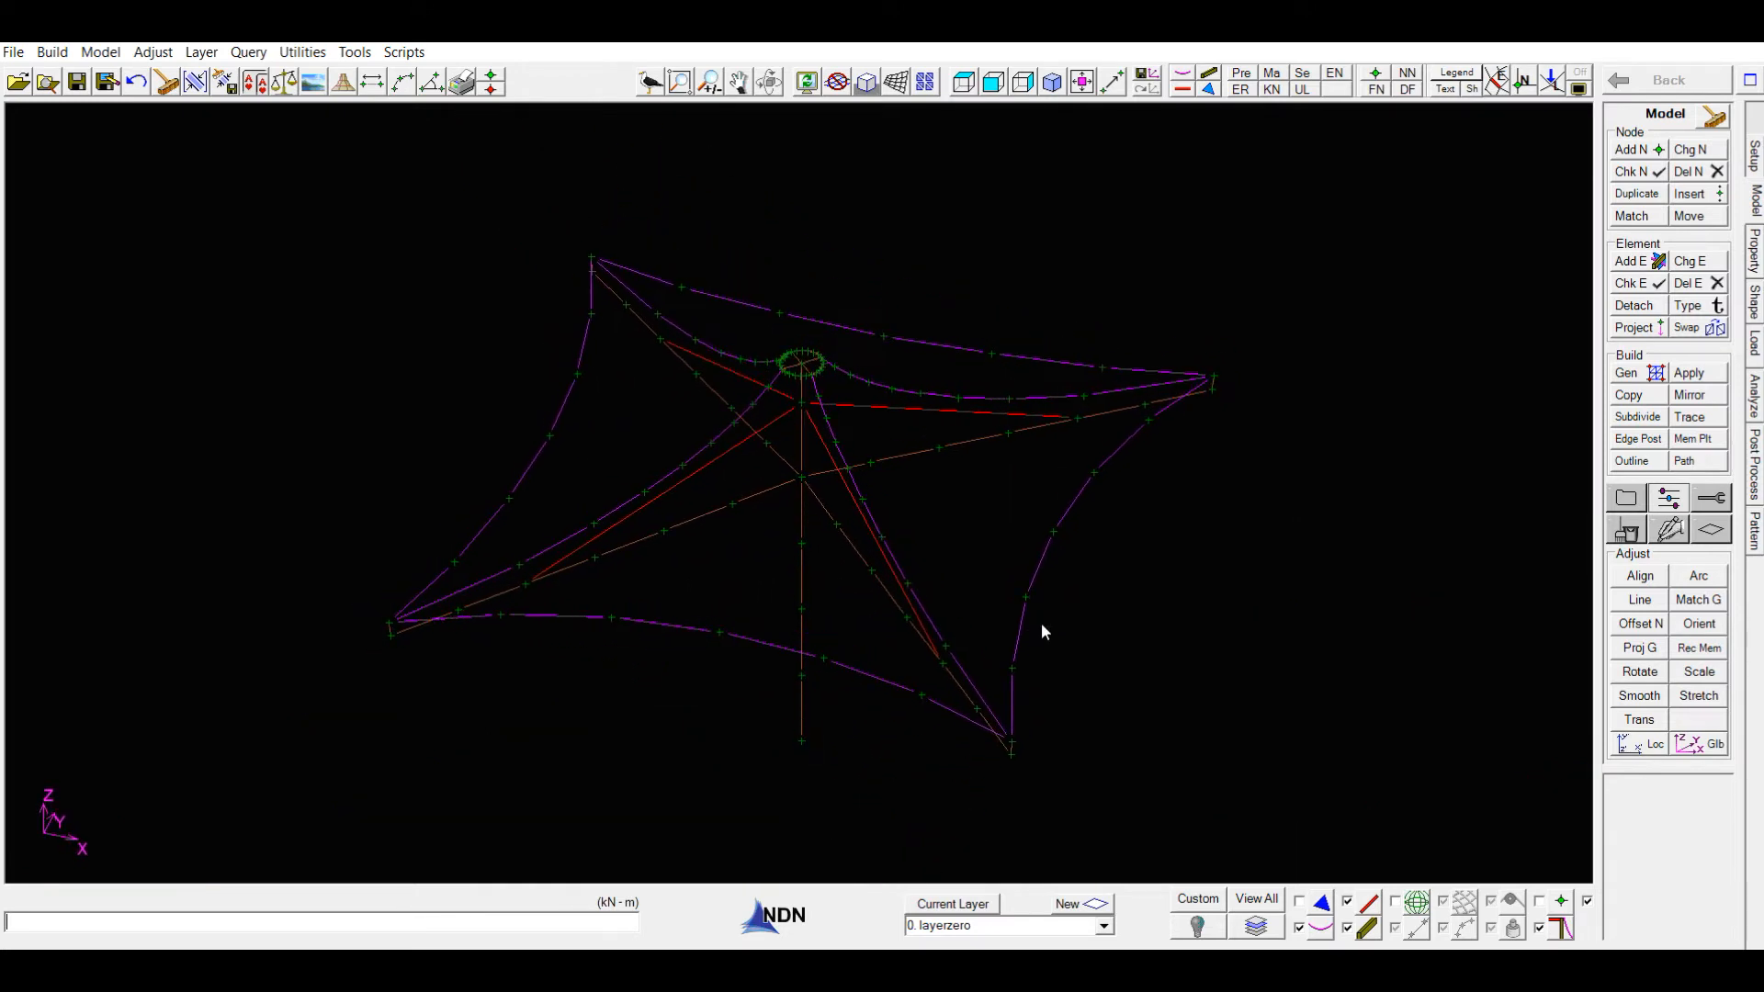
scroll(996, 533, up, 2)
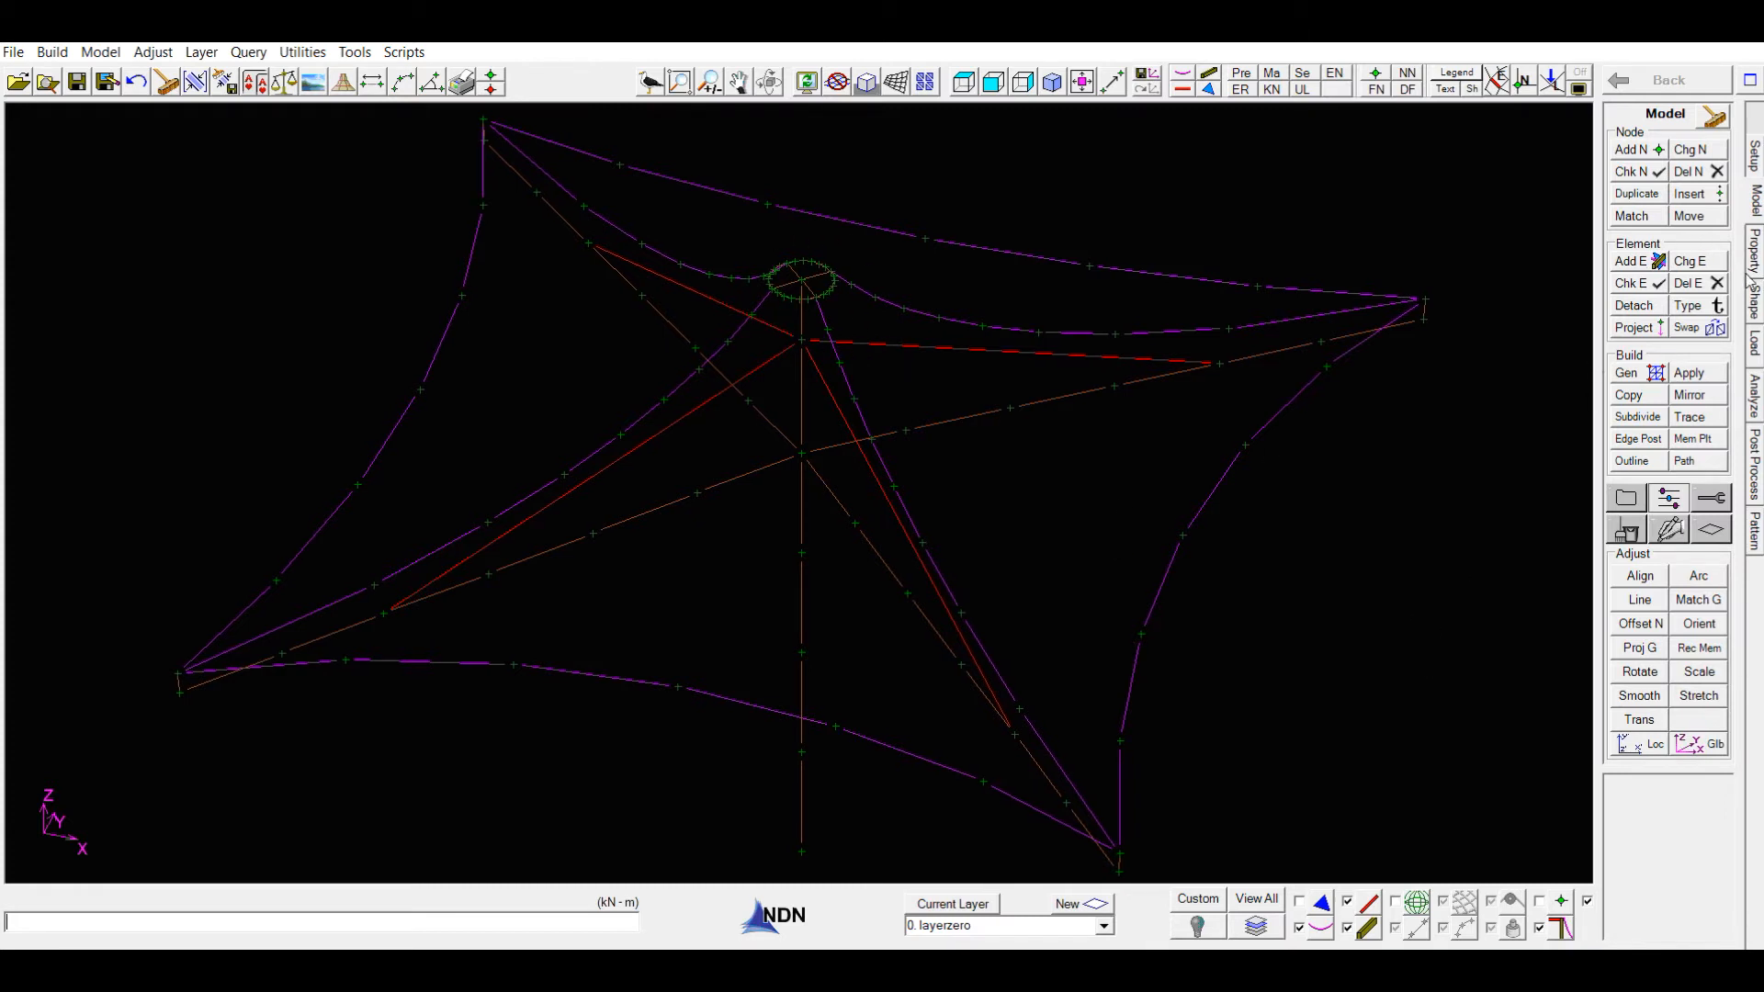
click(1755, 250)
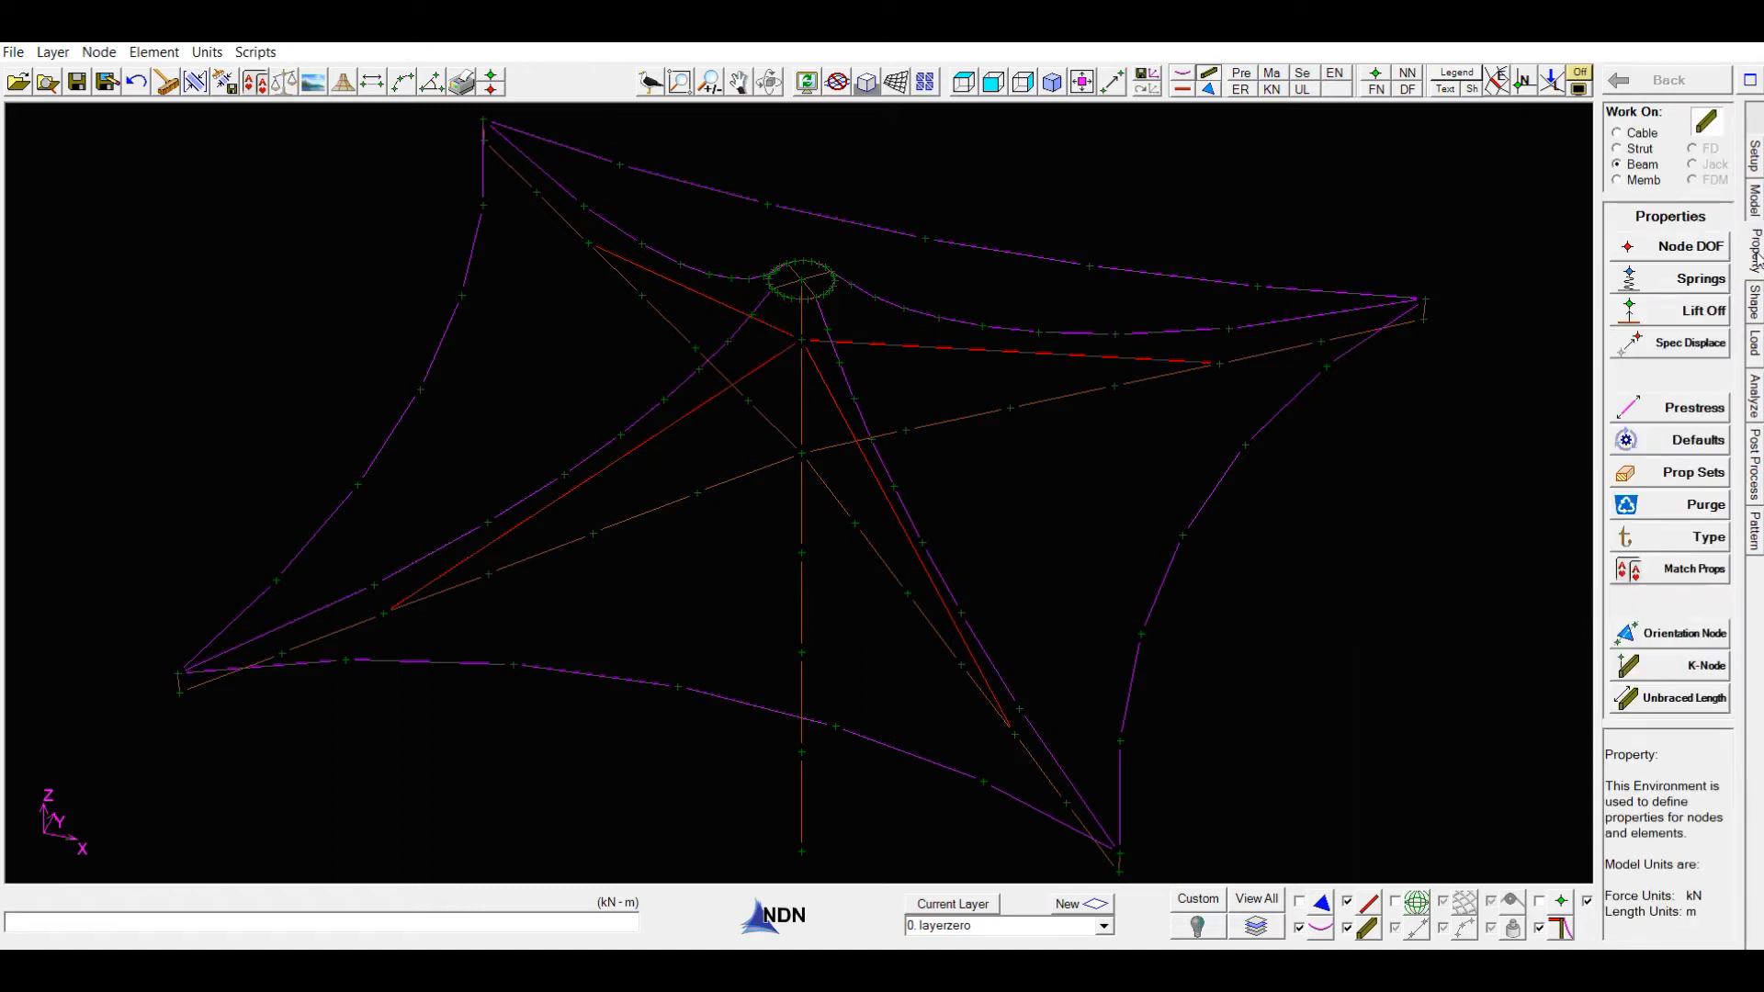
click(1684, 697)
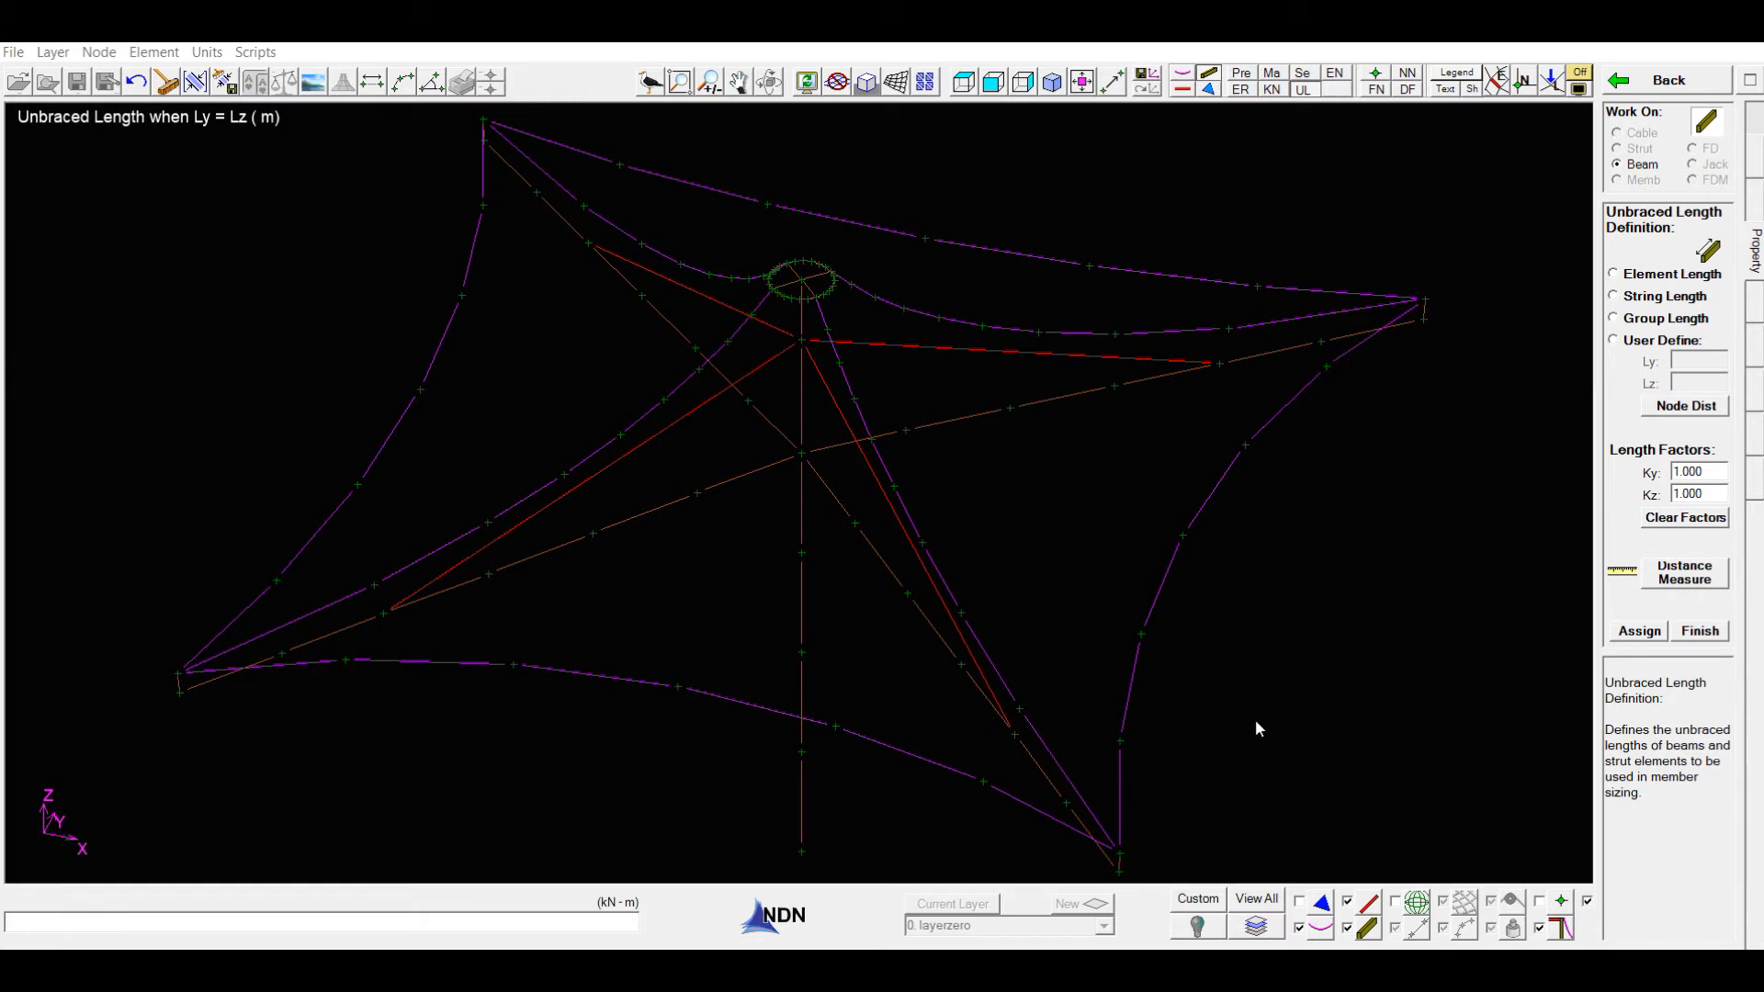
click(1300, 928)
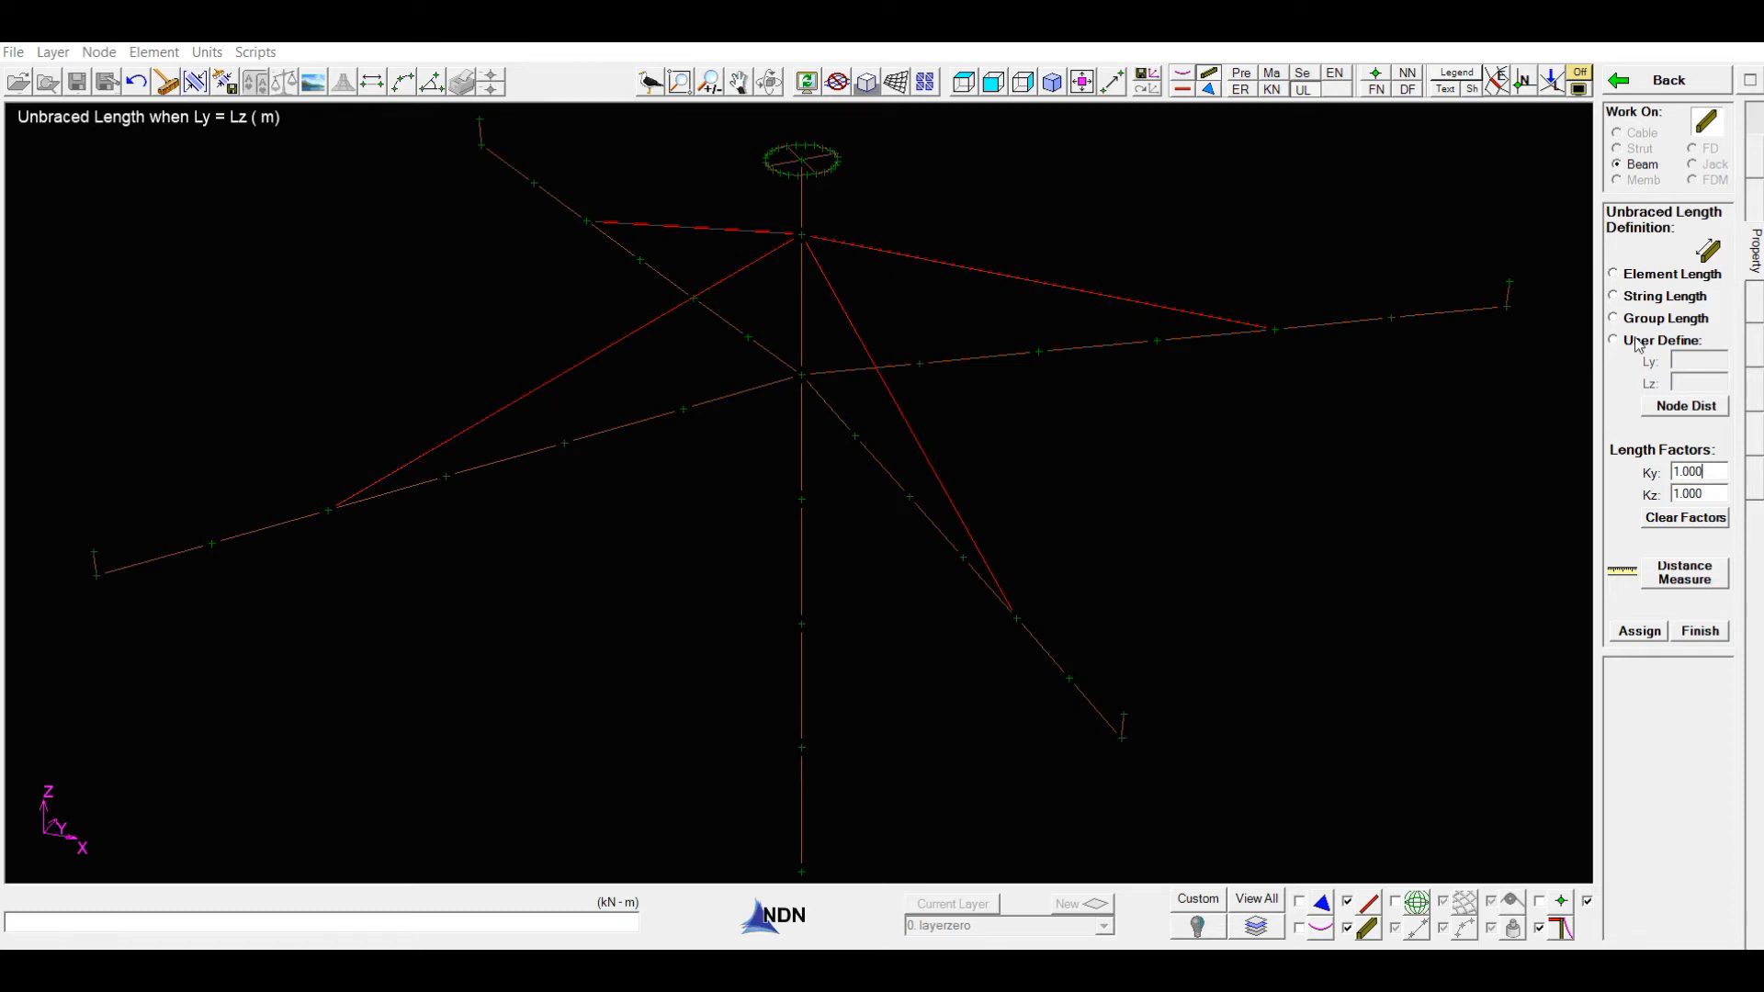
Assign unbraced lengths by Element Length to all beams on the offsets layer.
click(1690, 364)
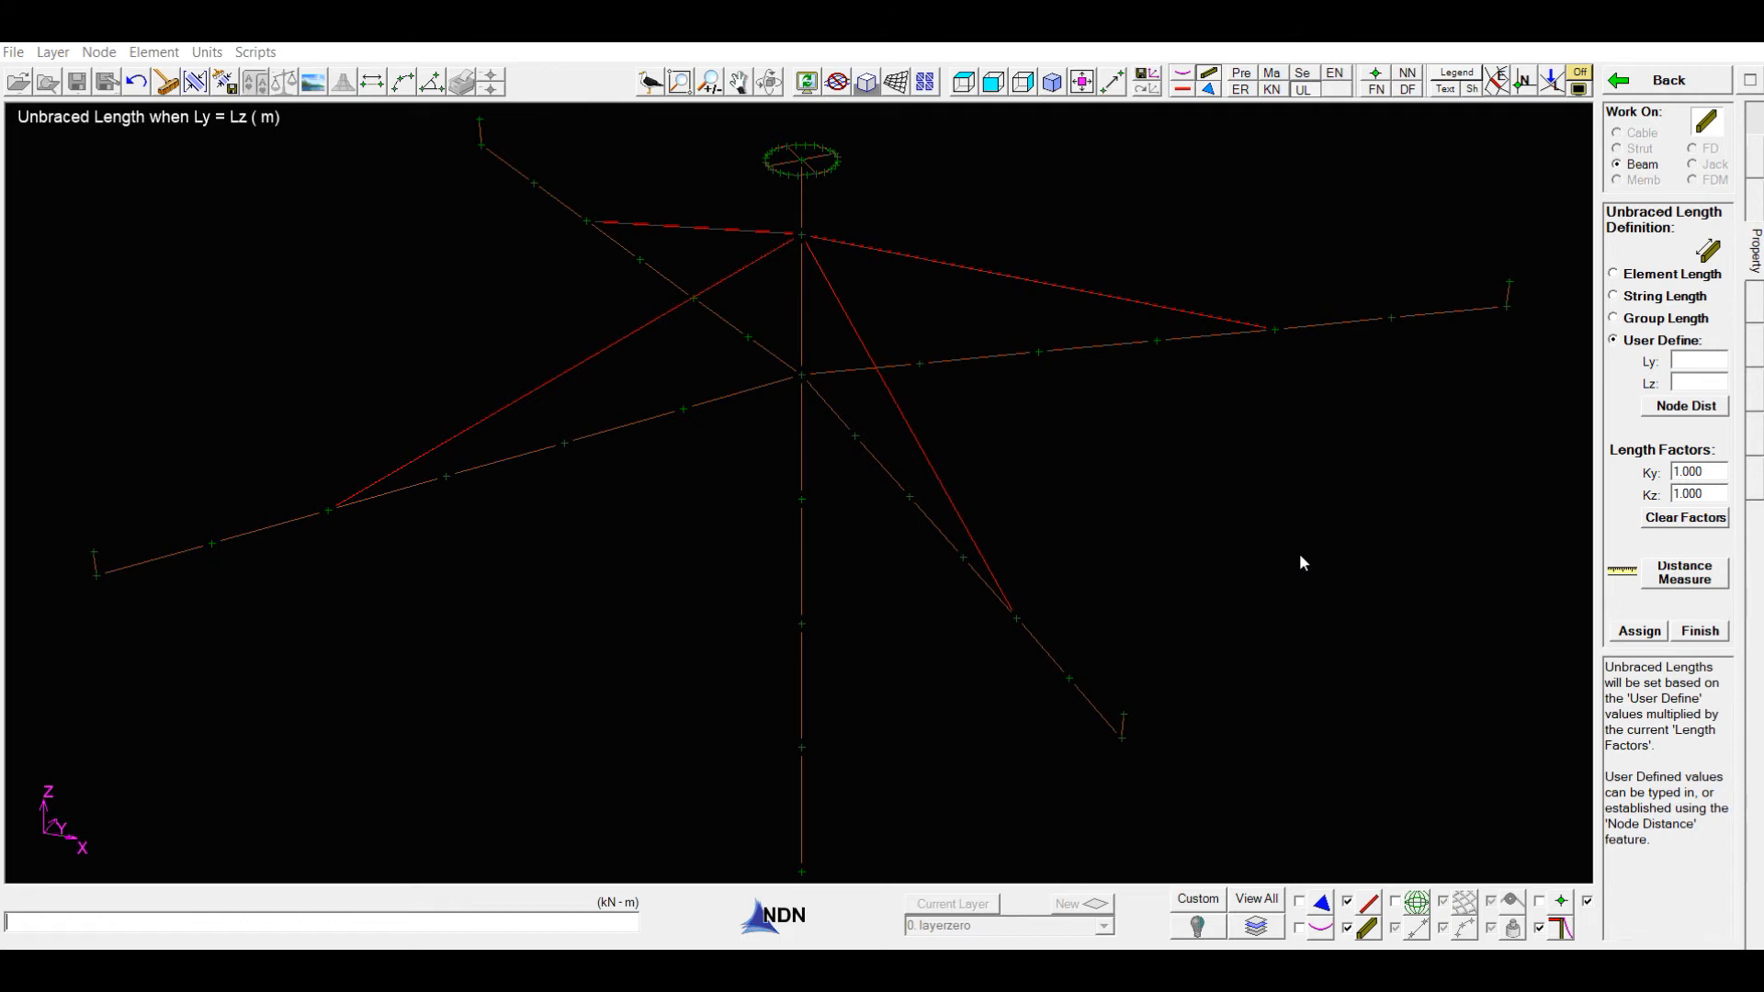
click(1621, 274)
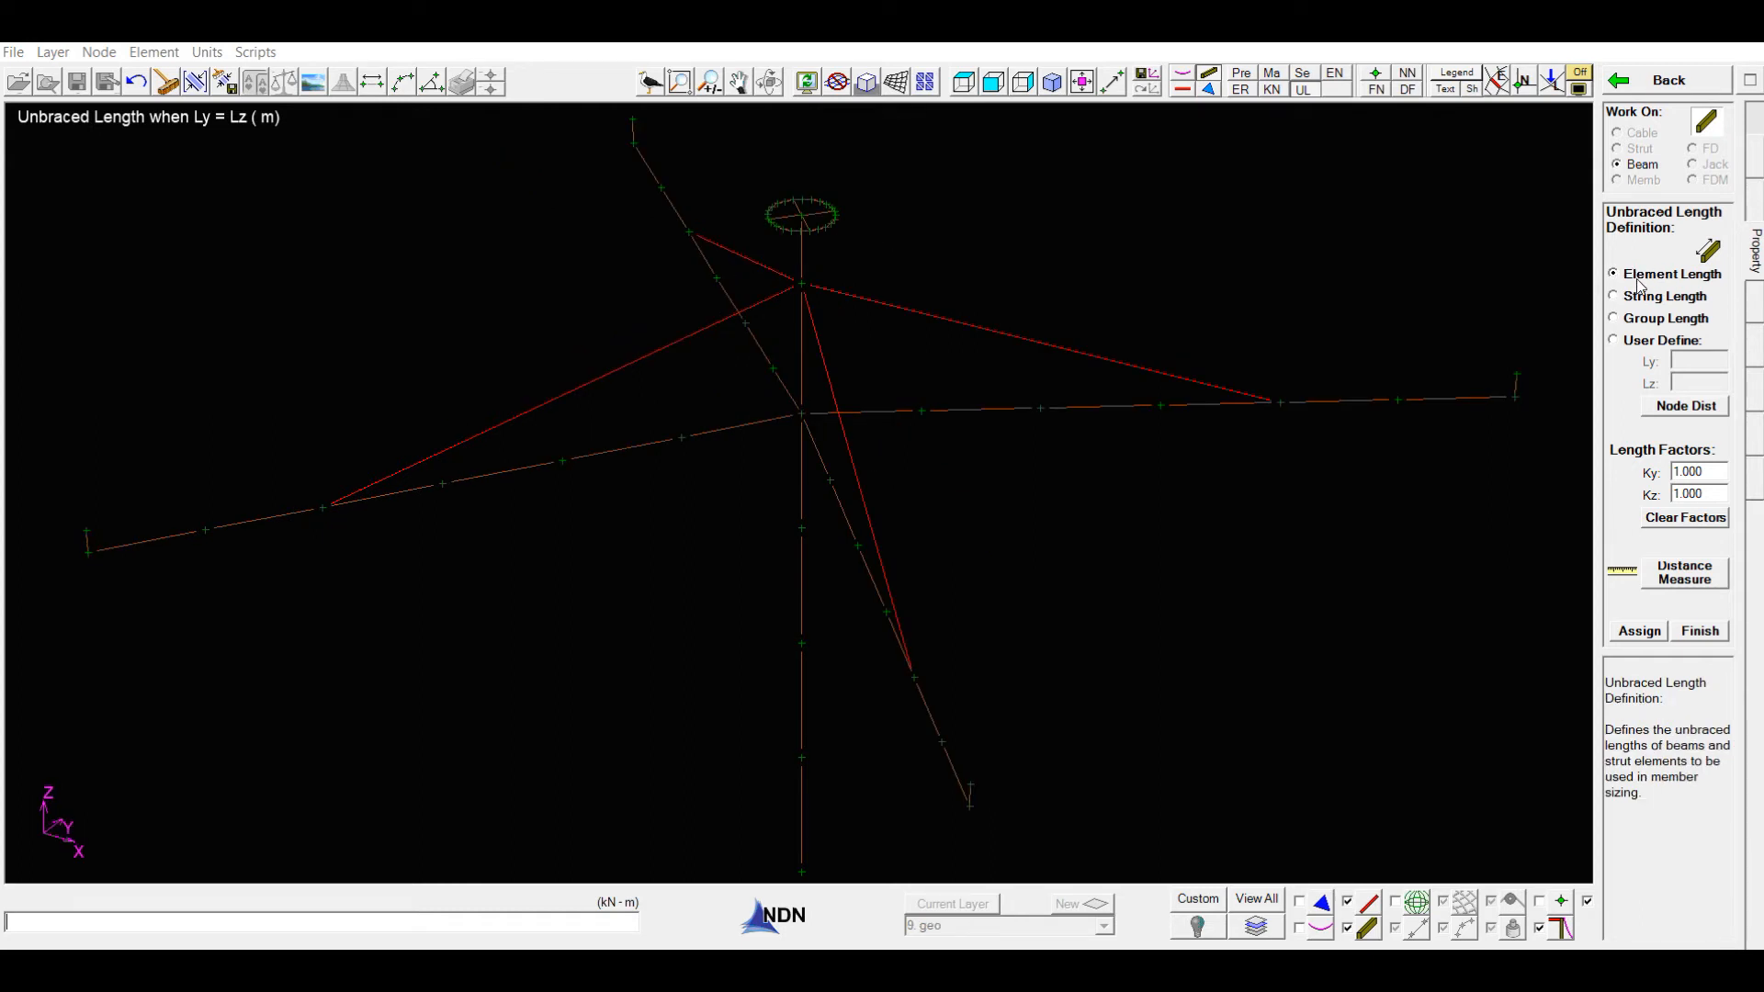
click(1642, 632)
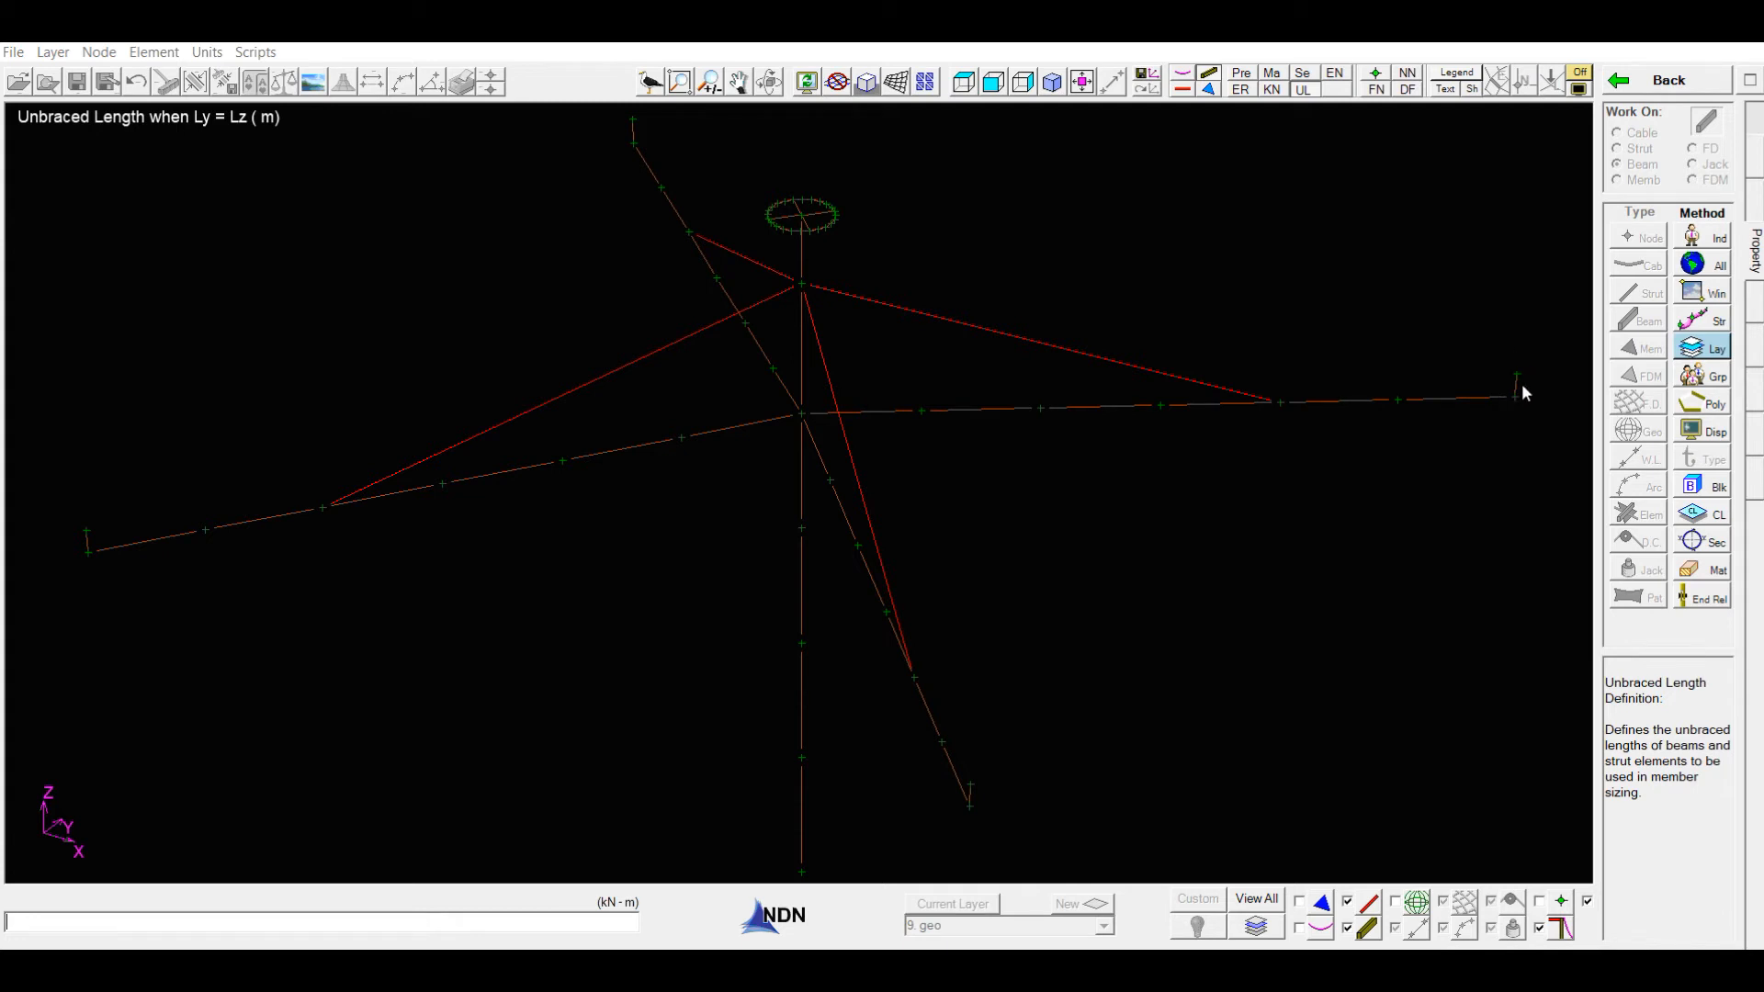
click(1707, 345)
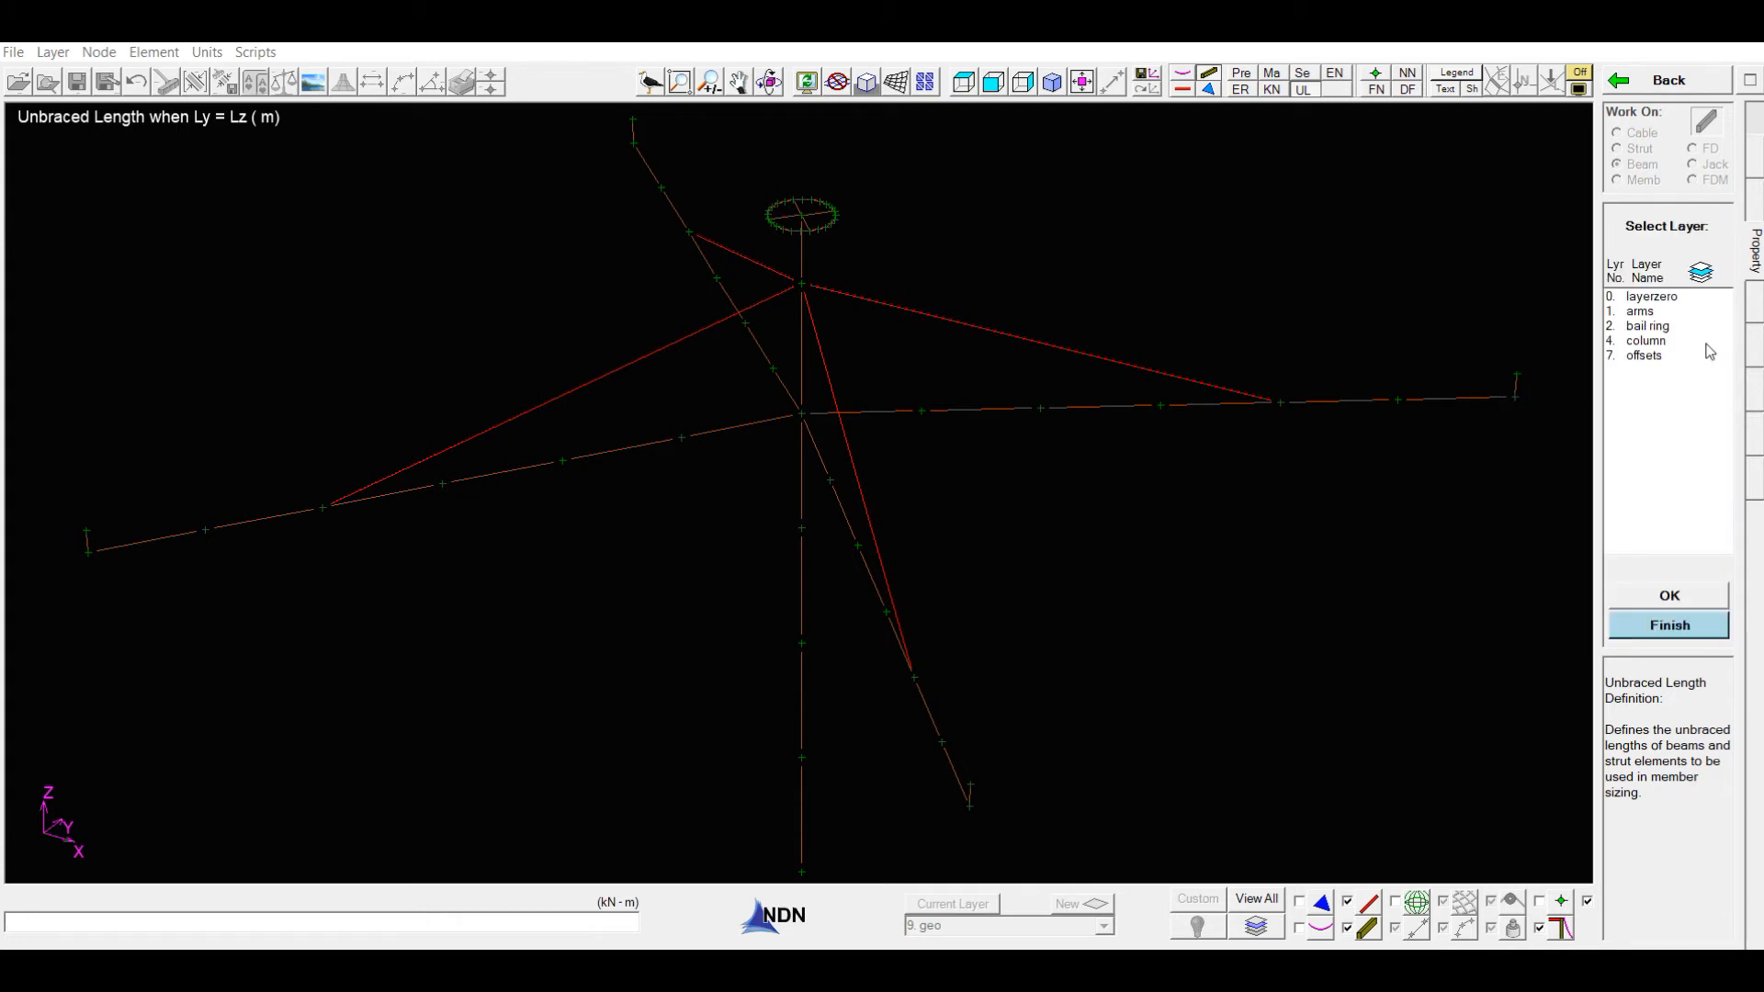
click(1645, 358)
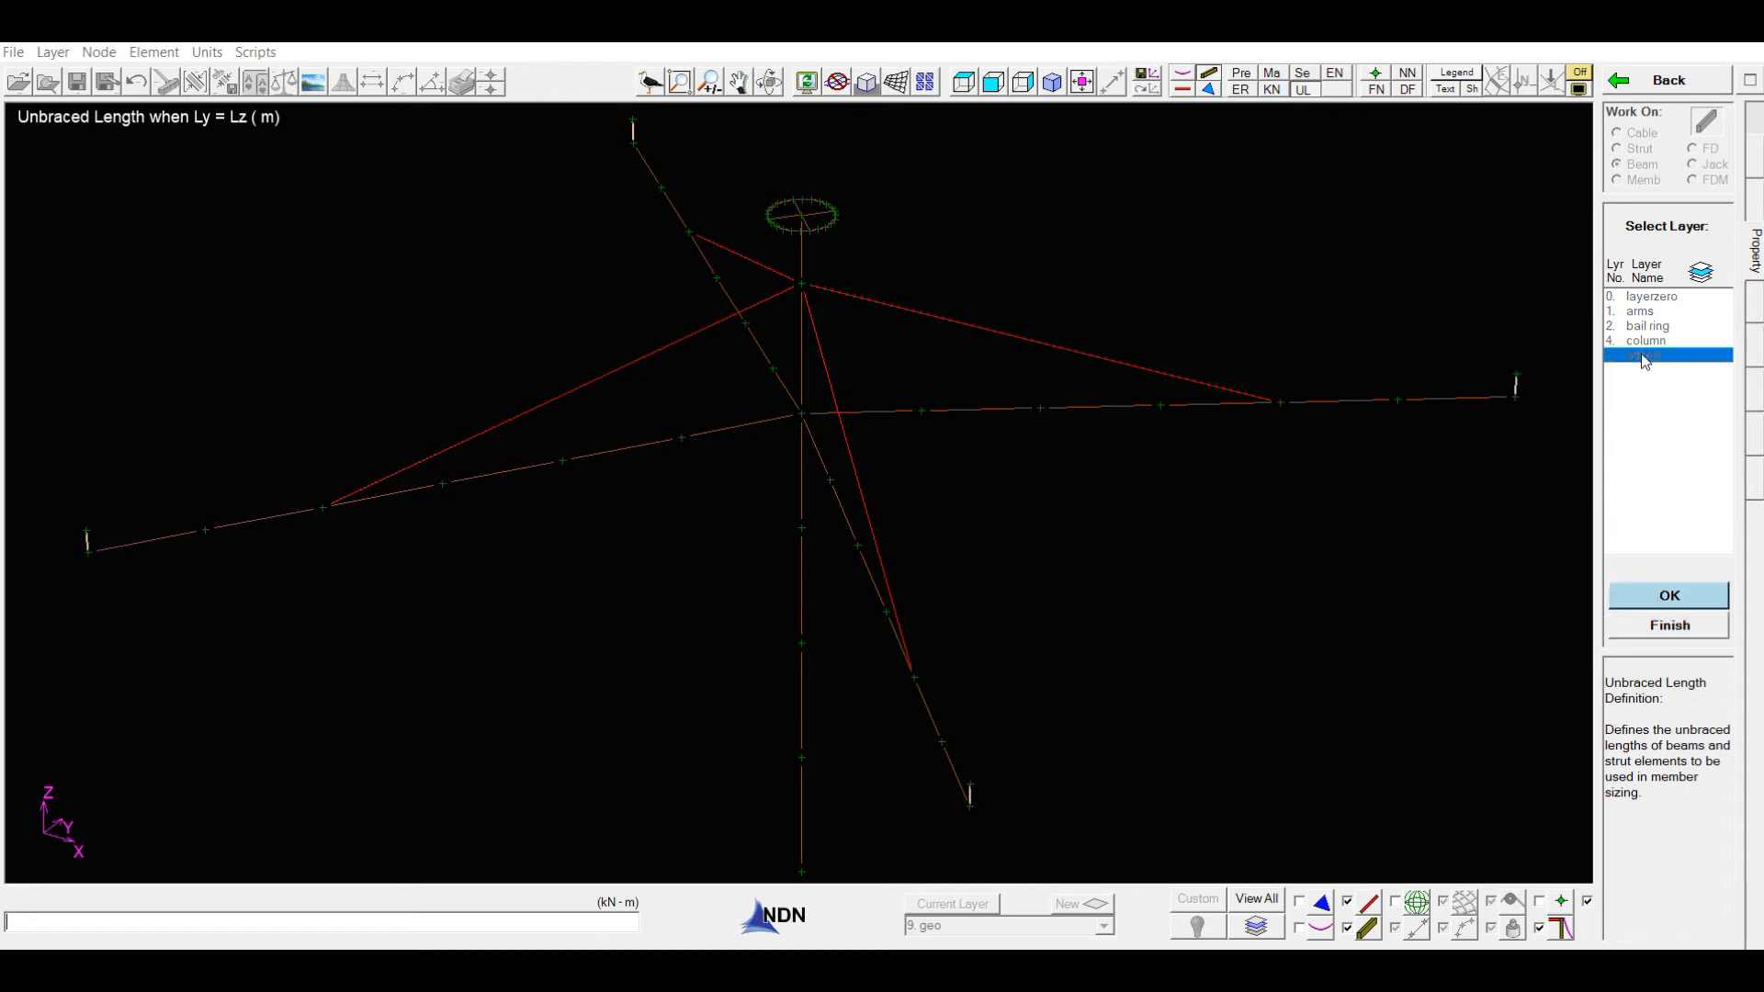
click(1682, 597)
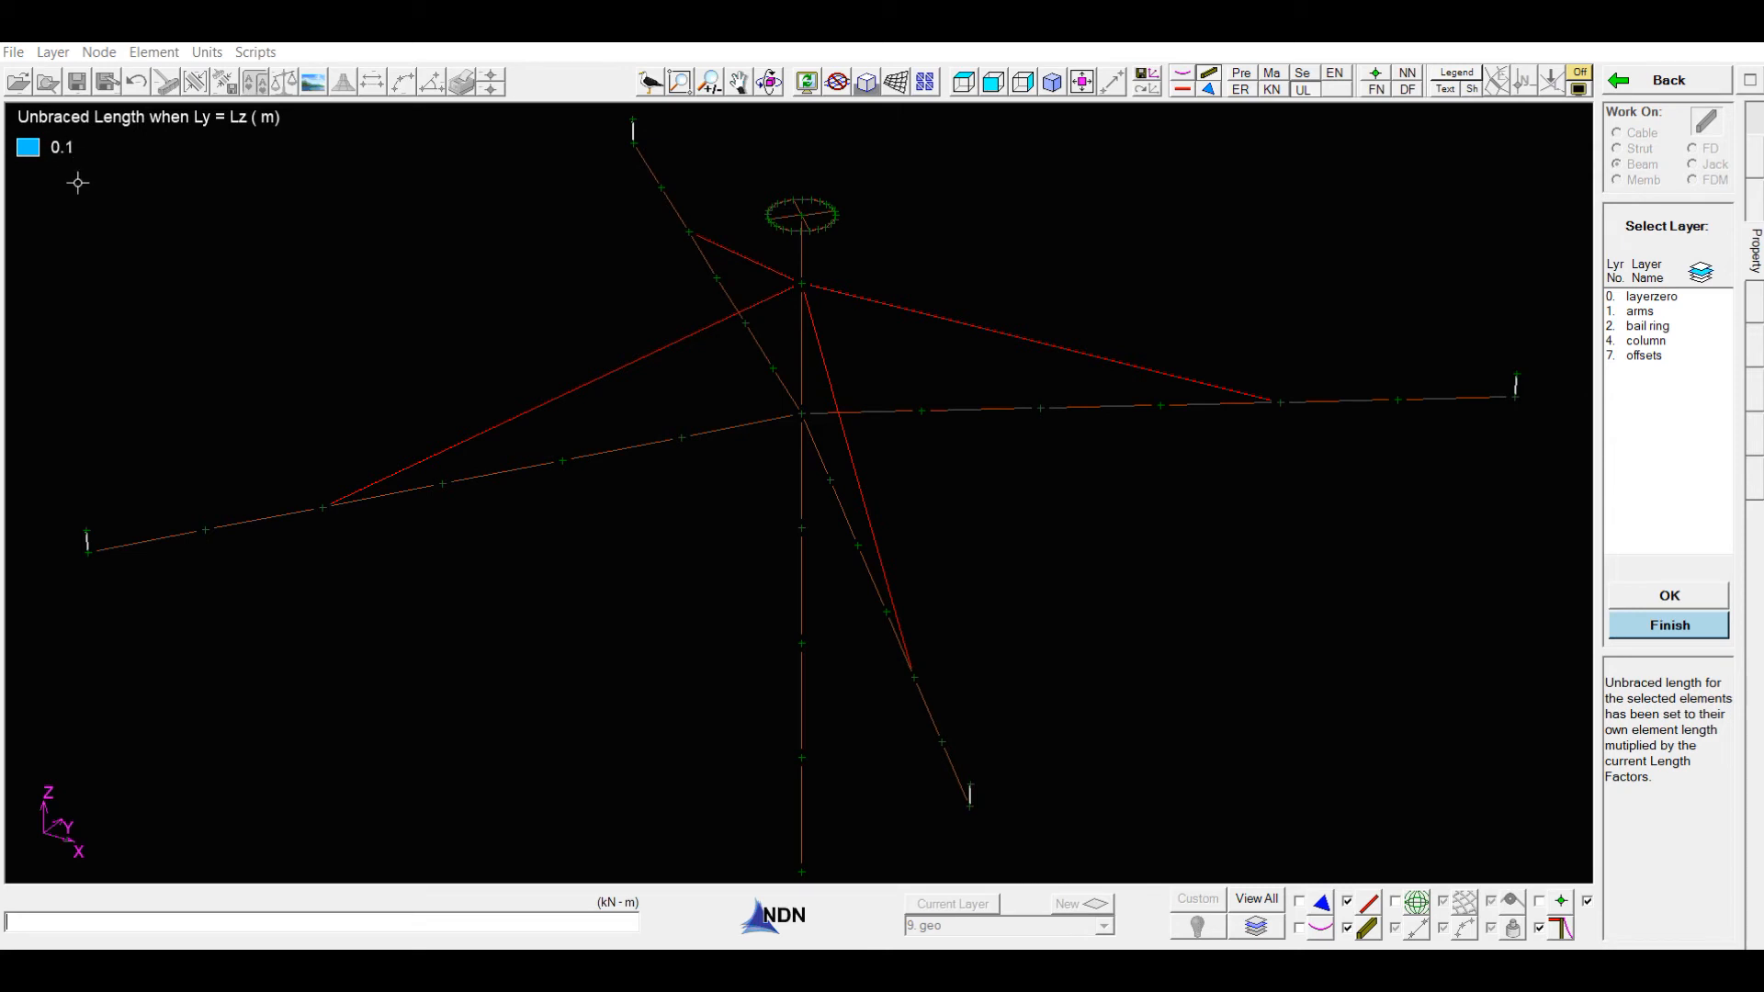
click(1679, 626)
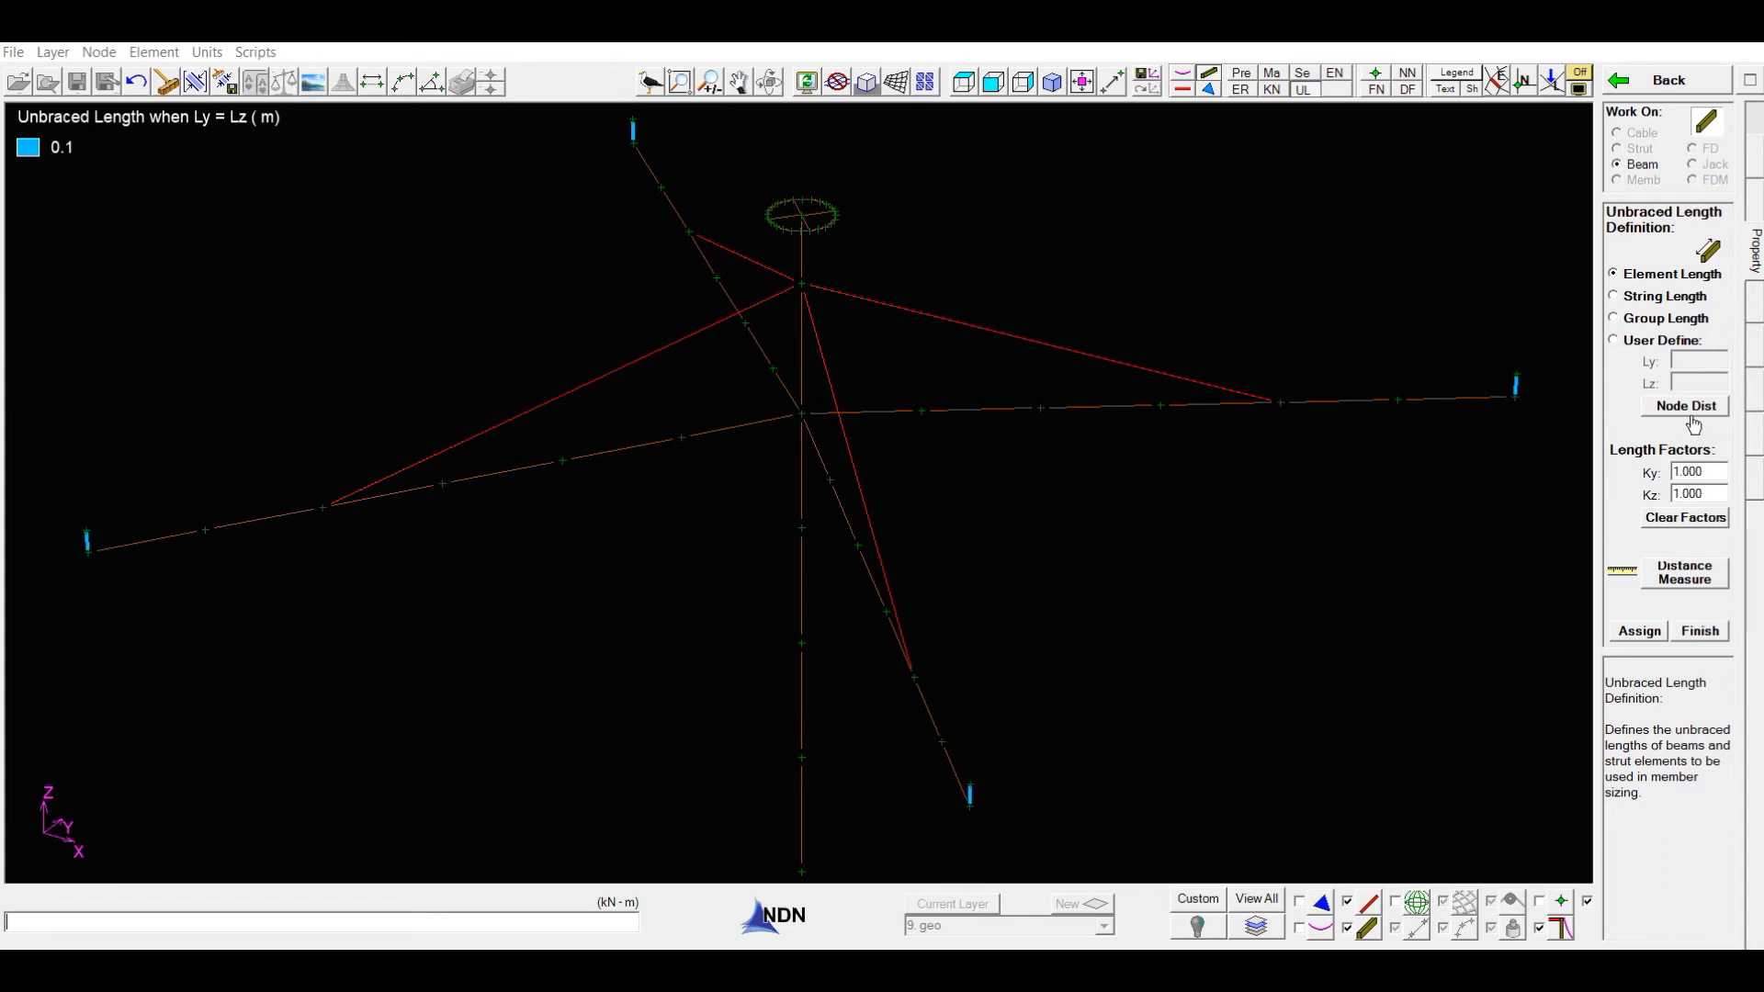
Assign unbraced lengths by String Length to each of the four arms running from the column to the corners.
click(1615, 297)
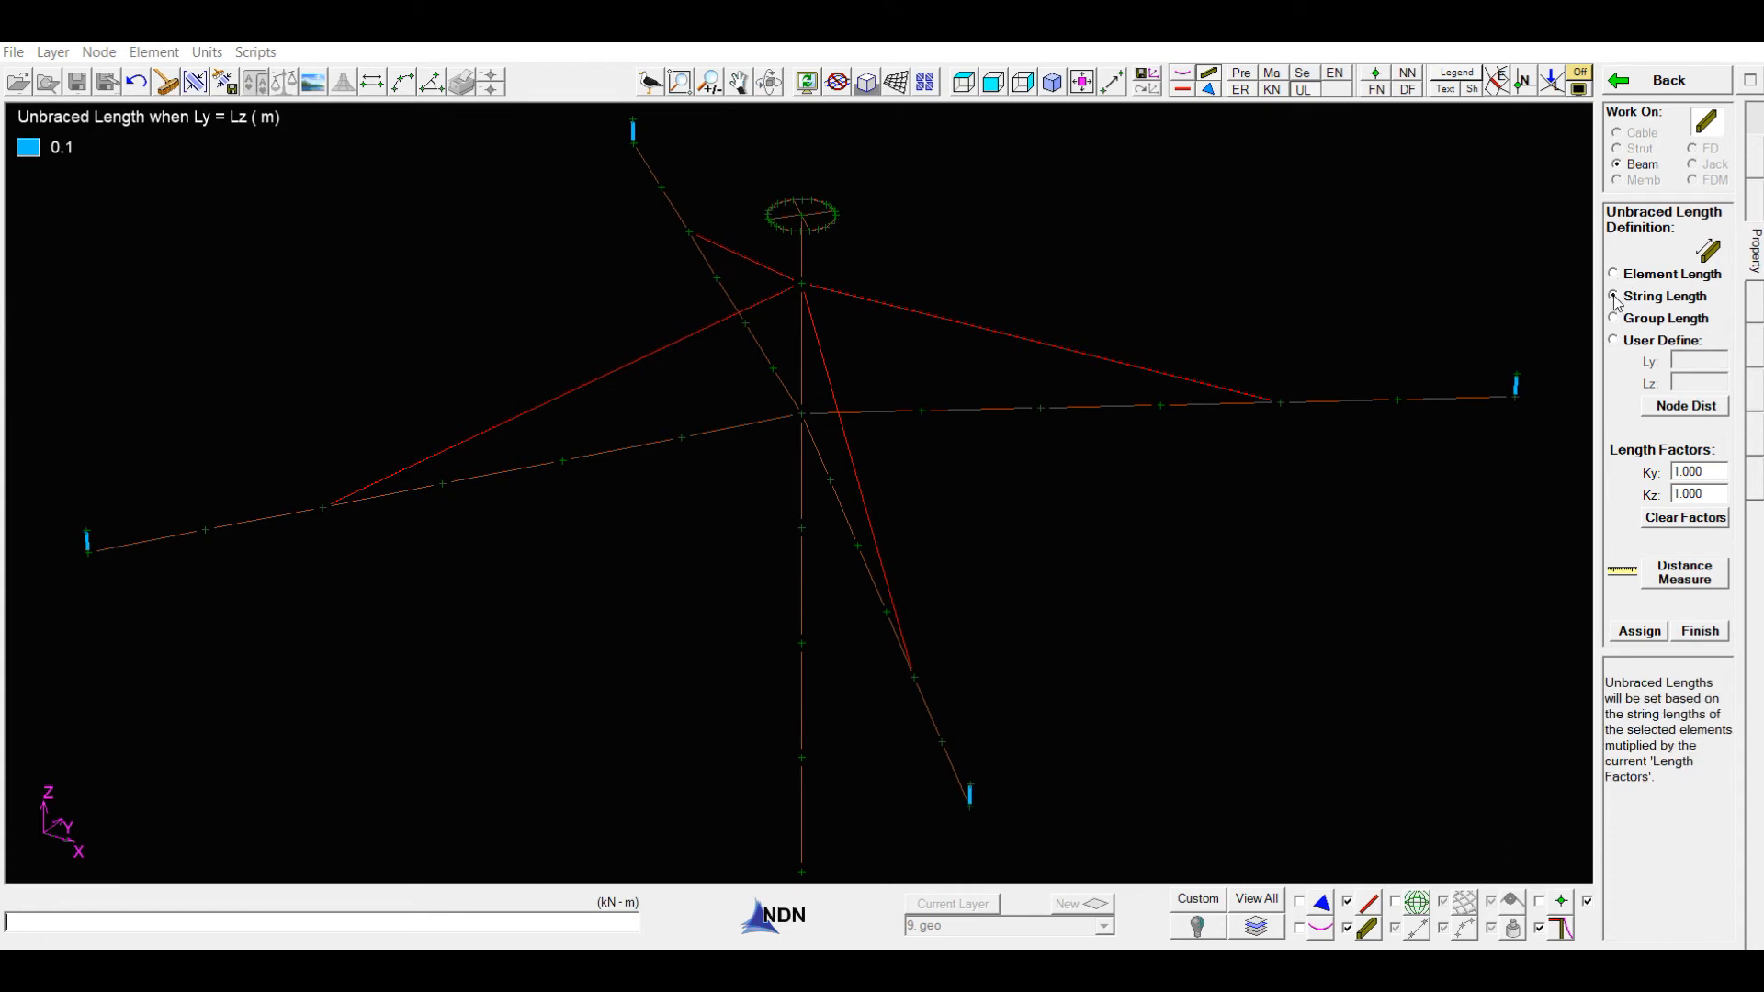
click(1640, 632)
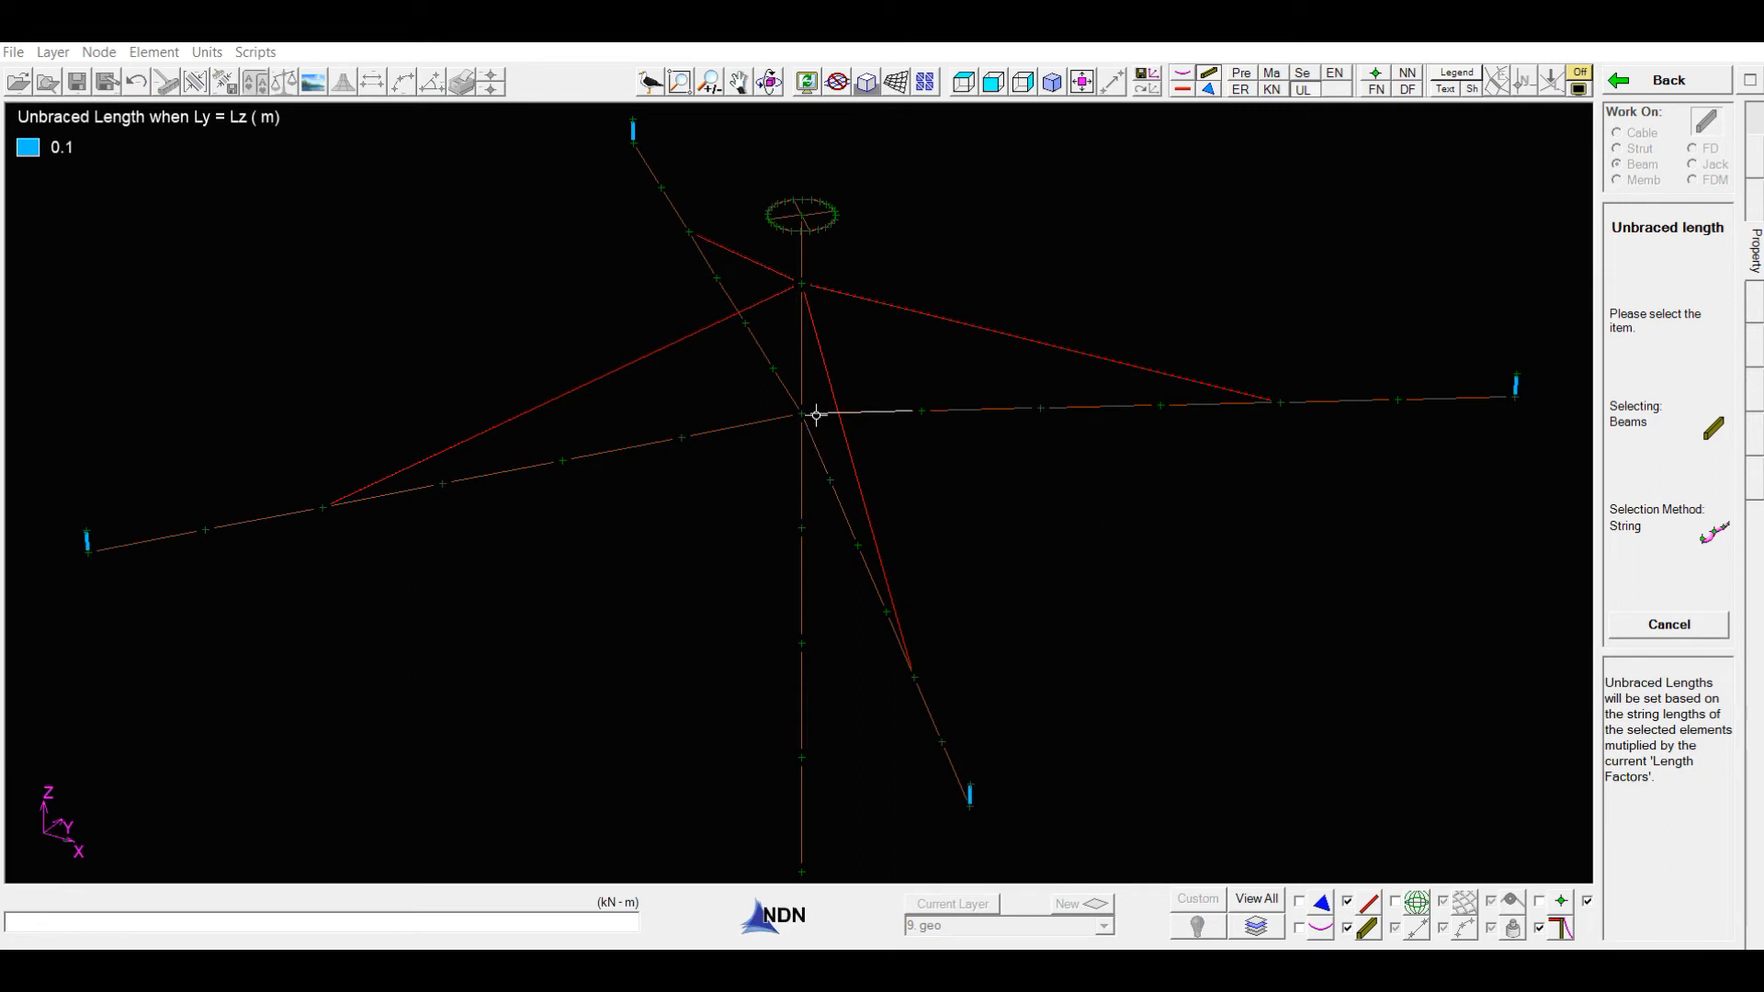
click(1448, 397)
click(908, 420)
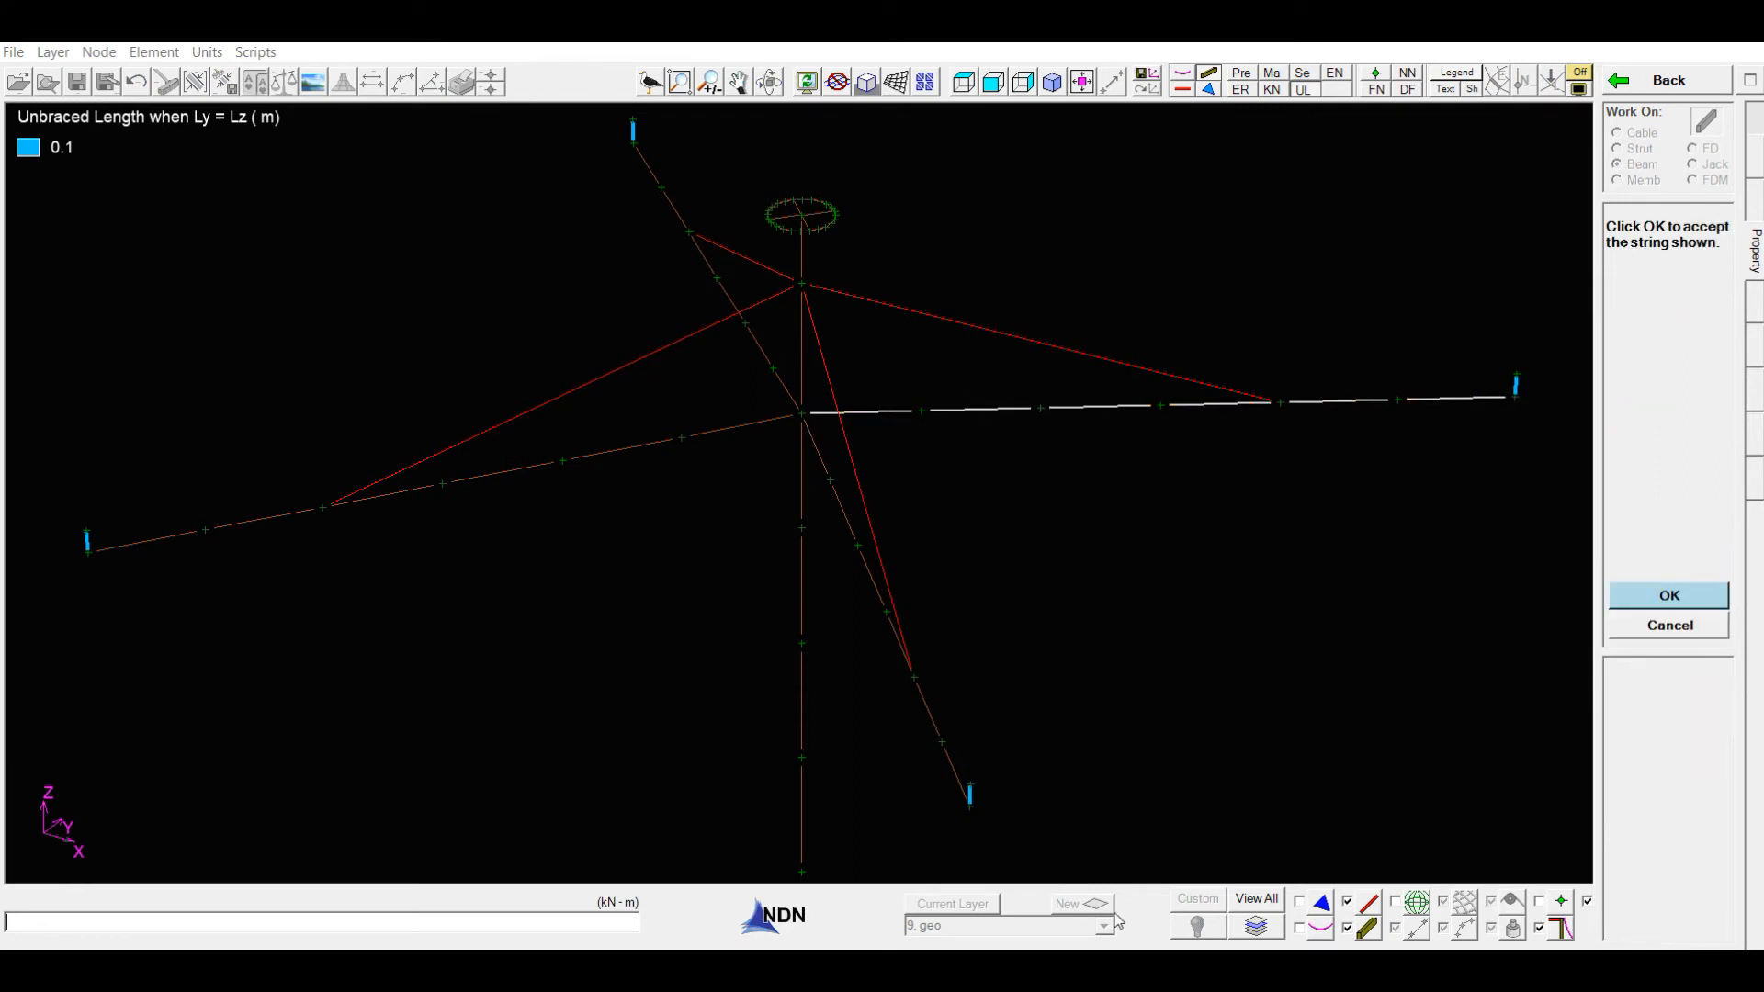
key(Return)
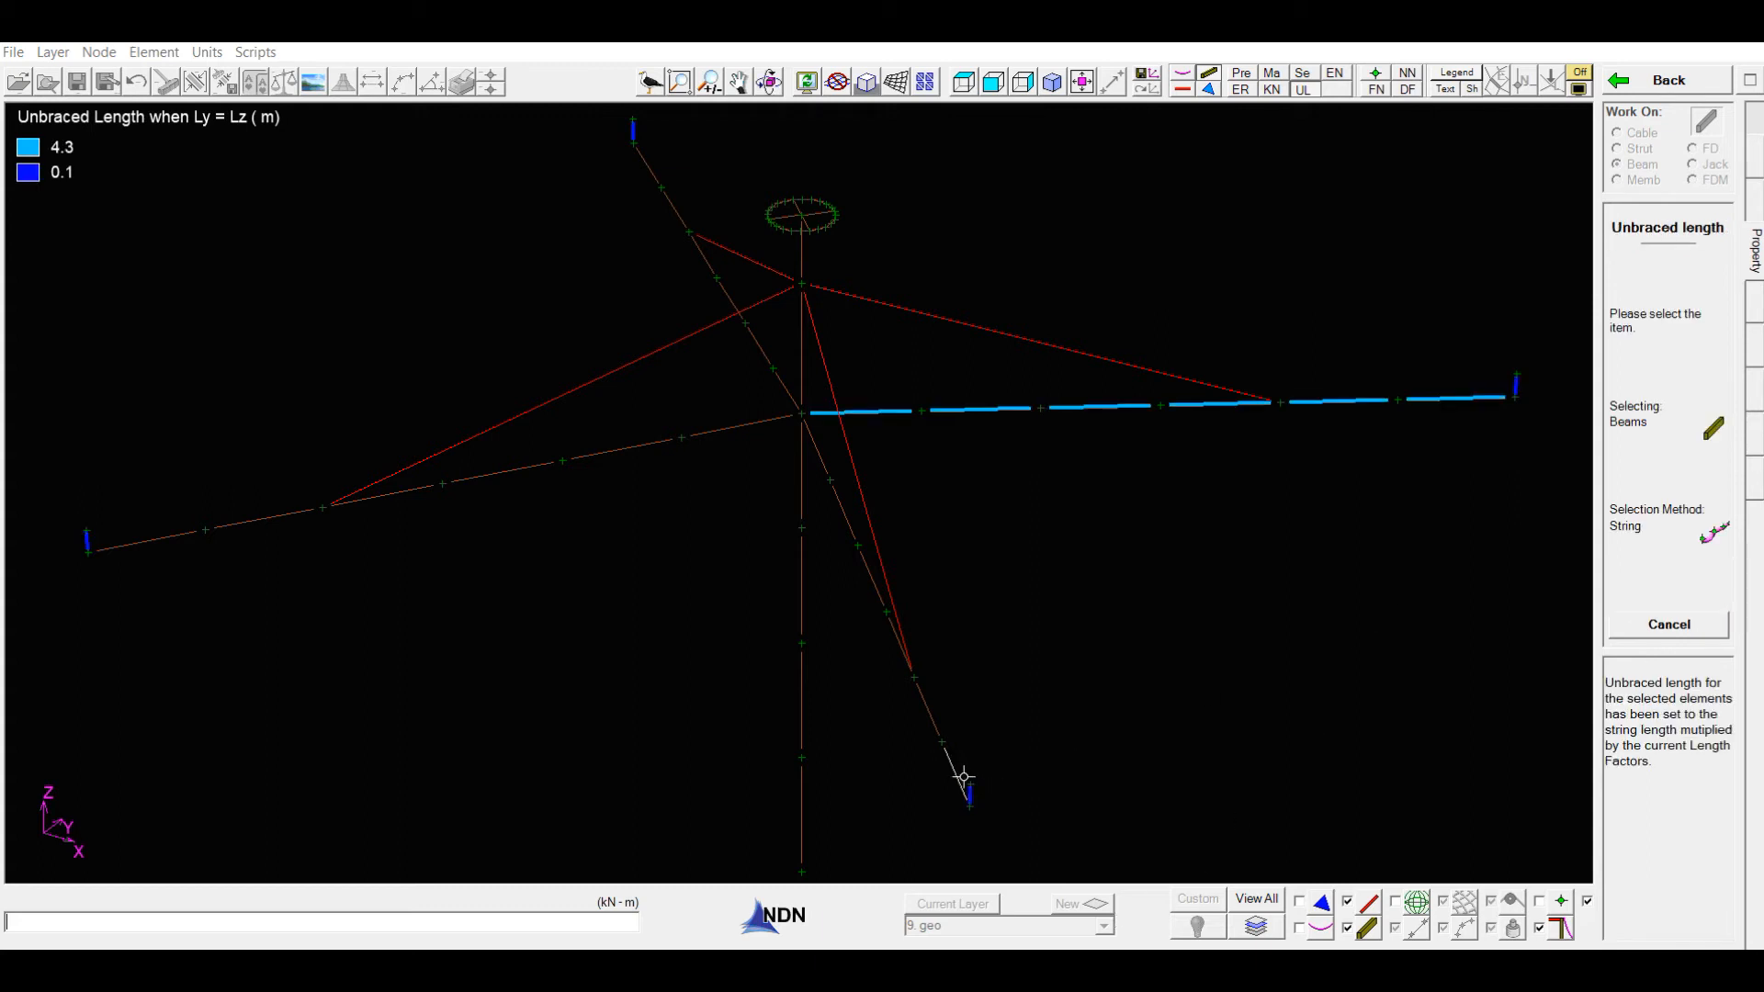
click(831, 474)
key(Return)
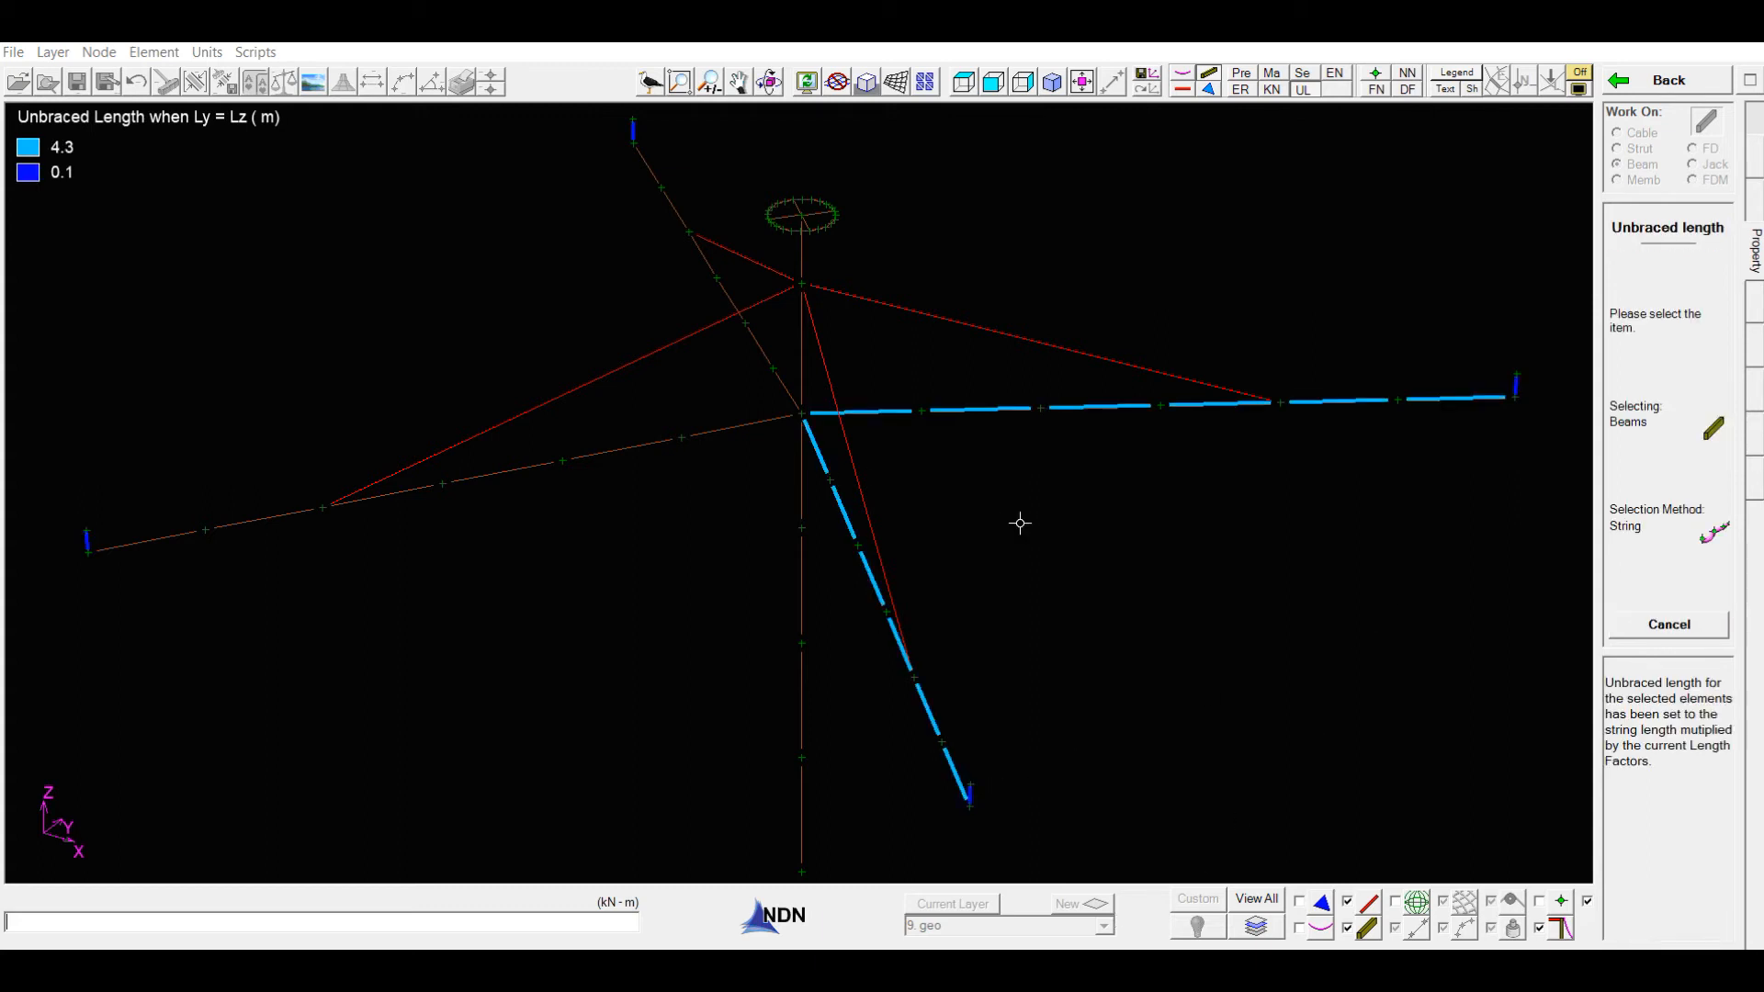
click(741, 426)
key(Return)
click(652, 166)
key(Return)
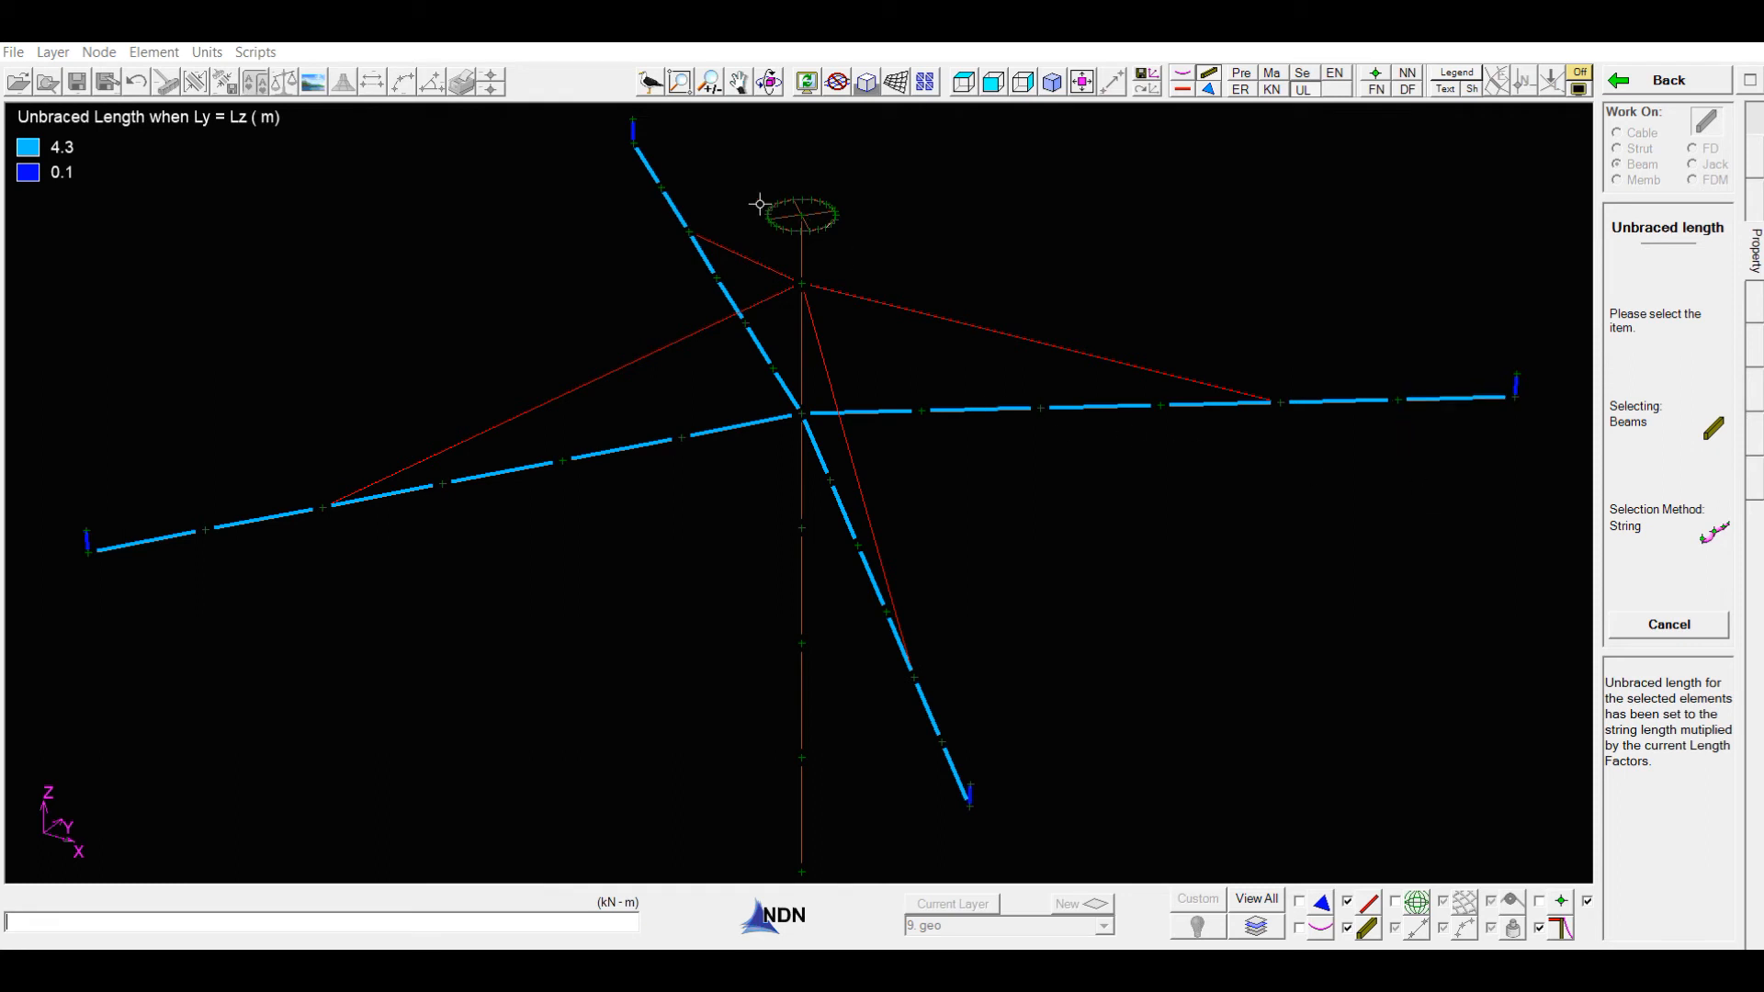
Assign unbraced lengths by Element Length to the four individual cross beams inside the top ring.
scroll(821, 189, up, 4)
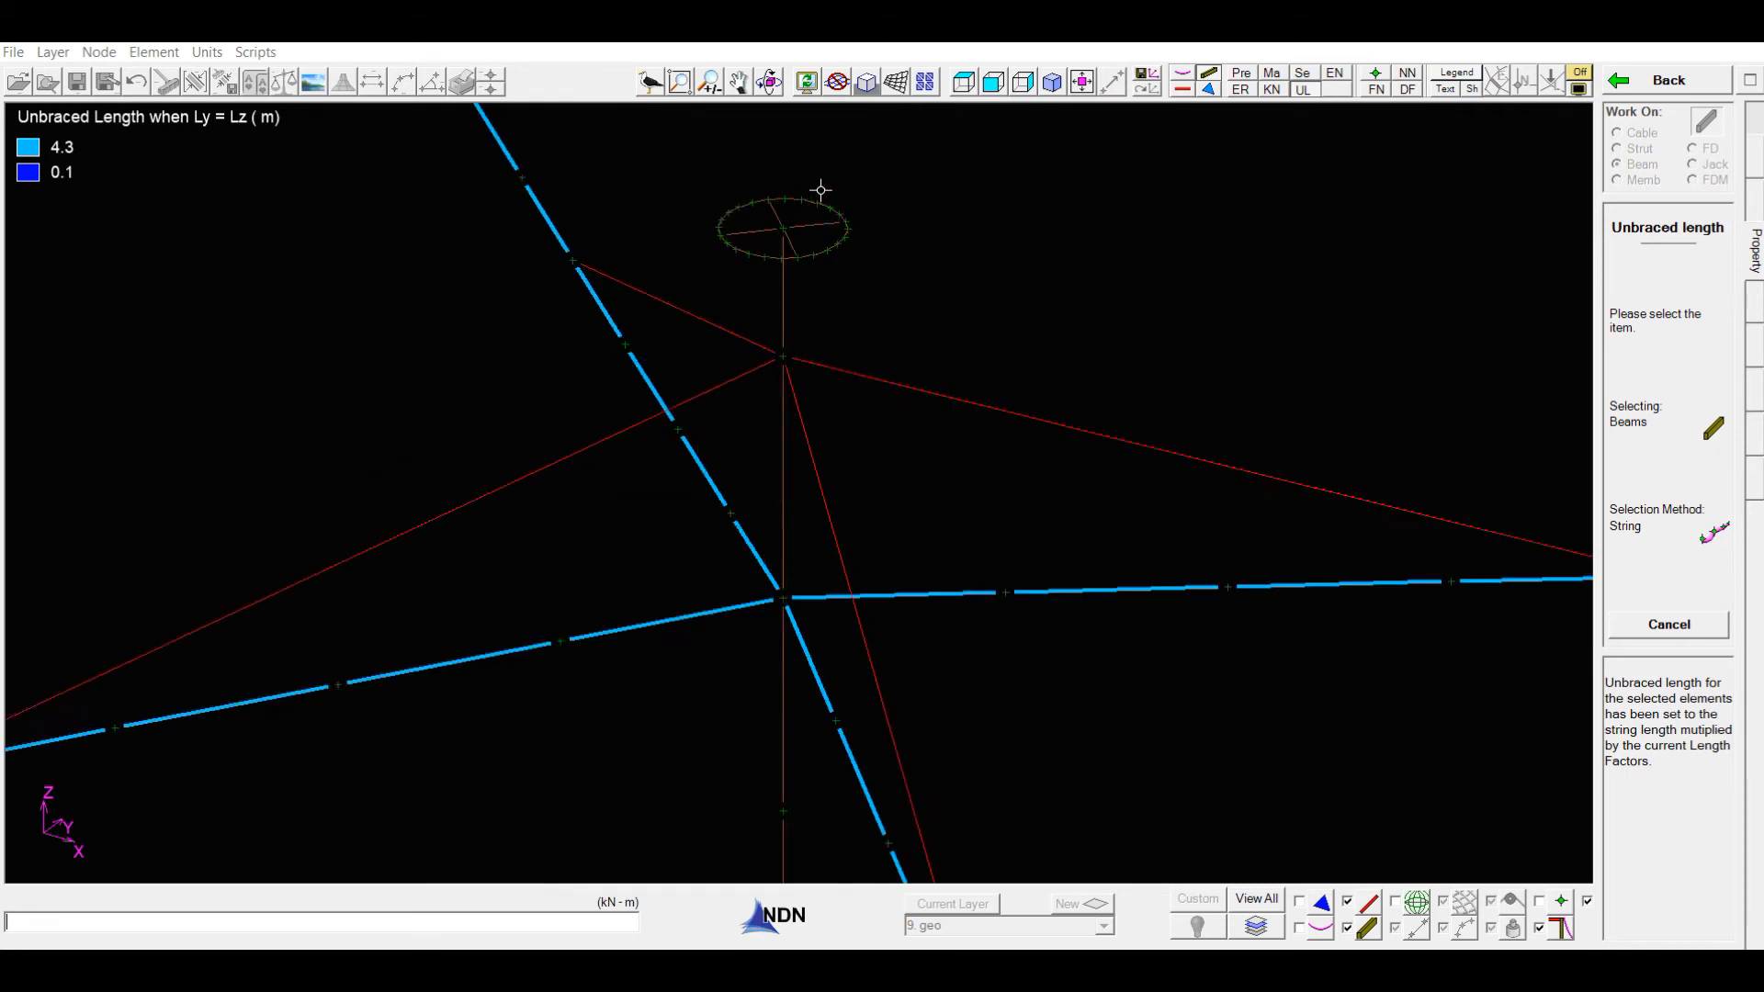
scroll(783, 184, up, 2)
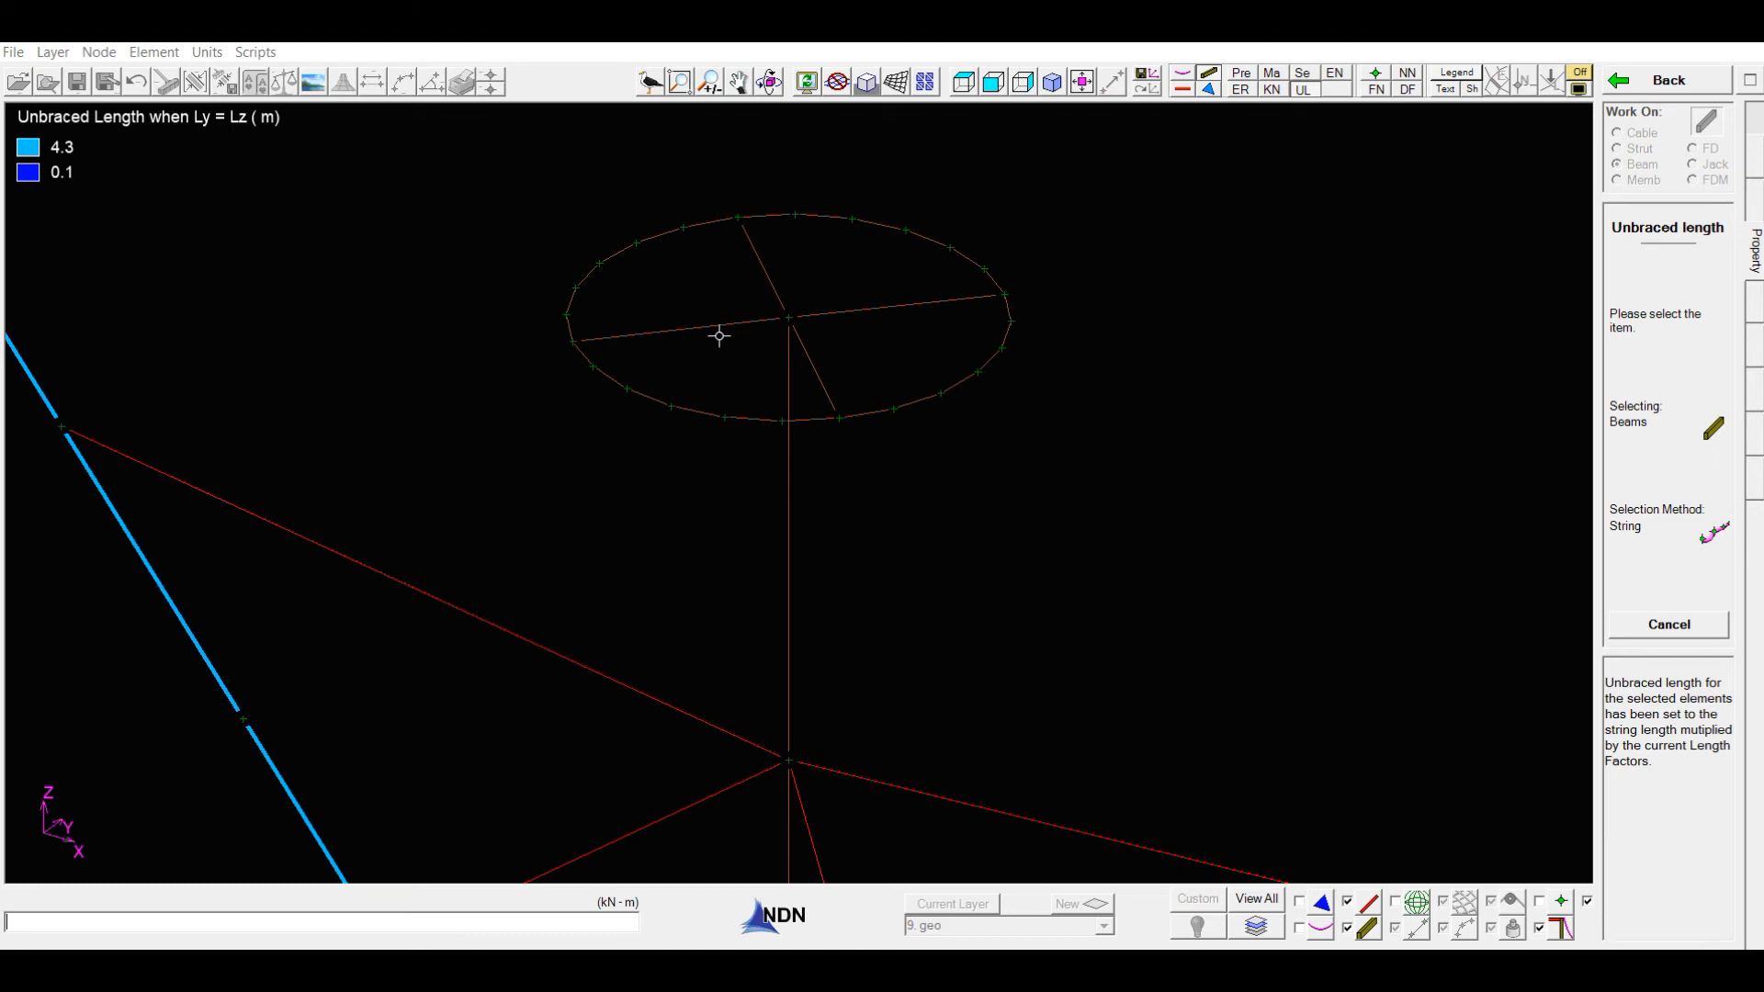
key(Escape)
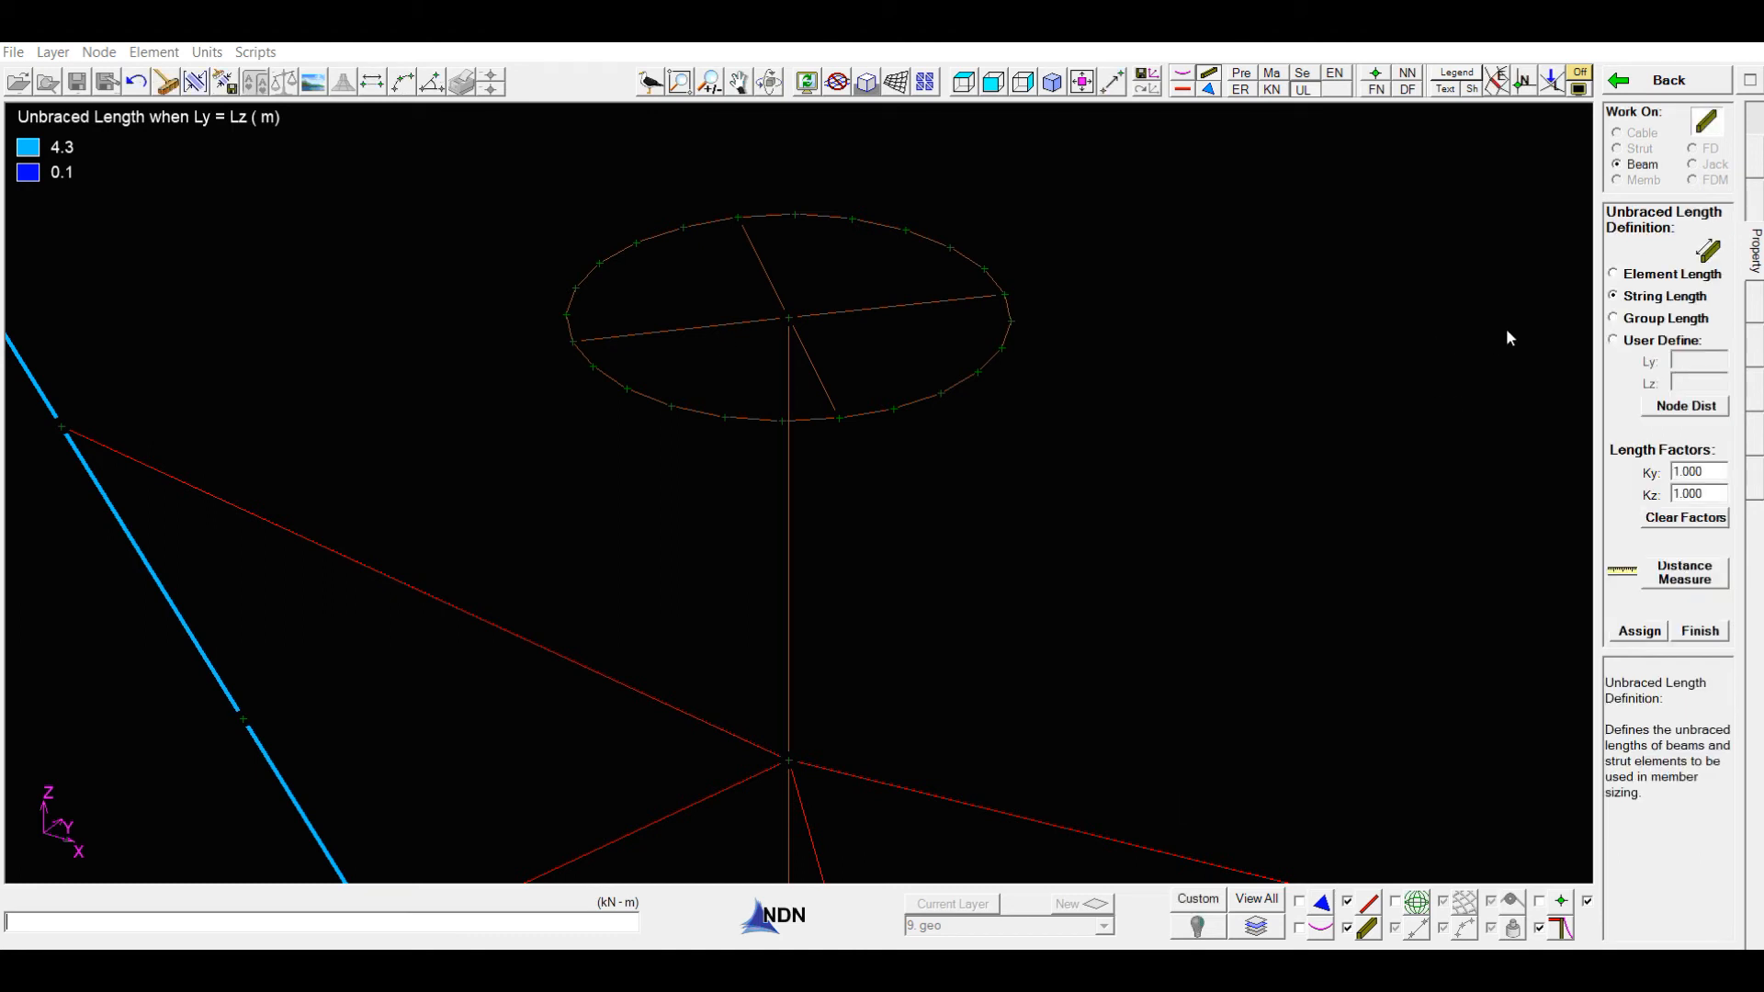
click(1612, 275)
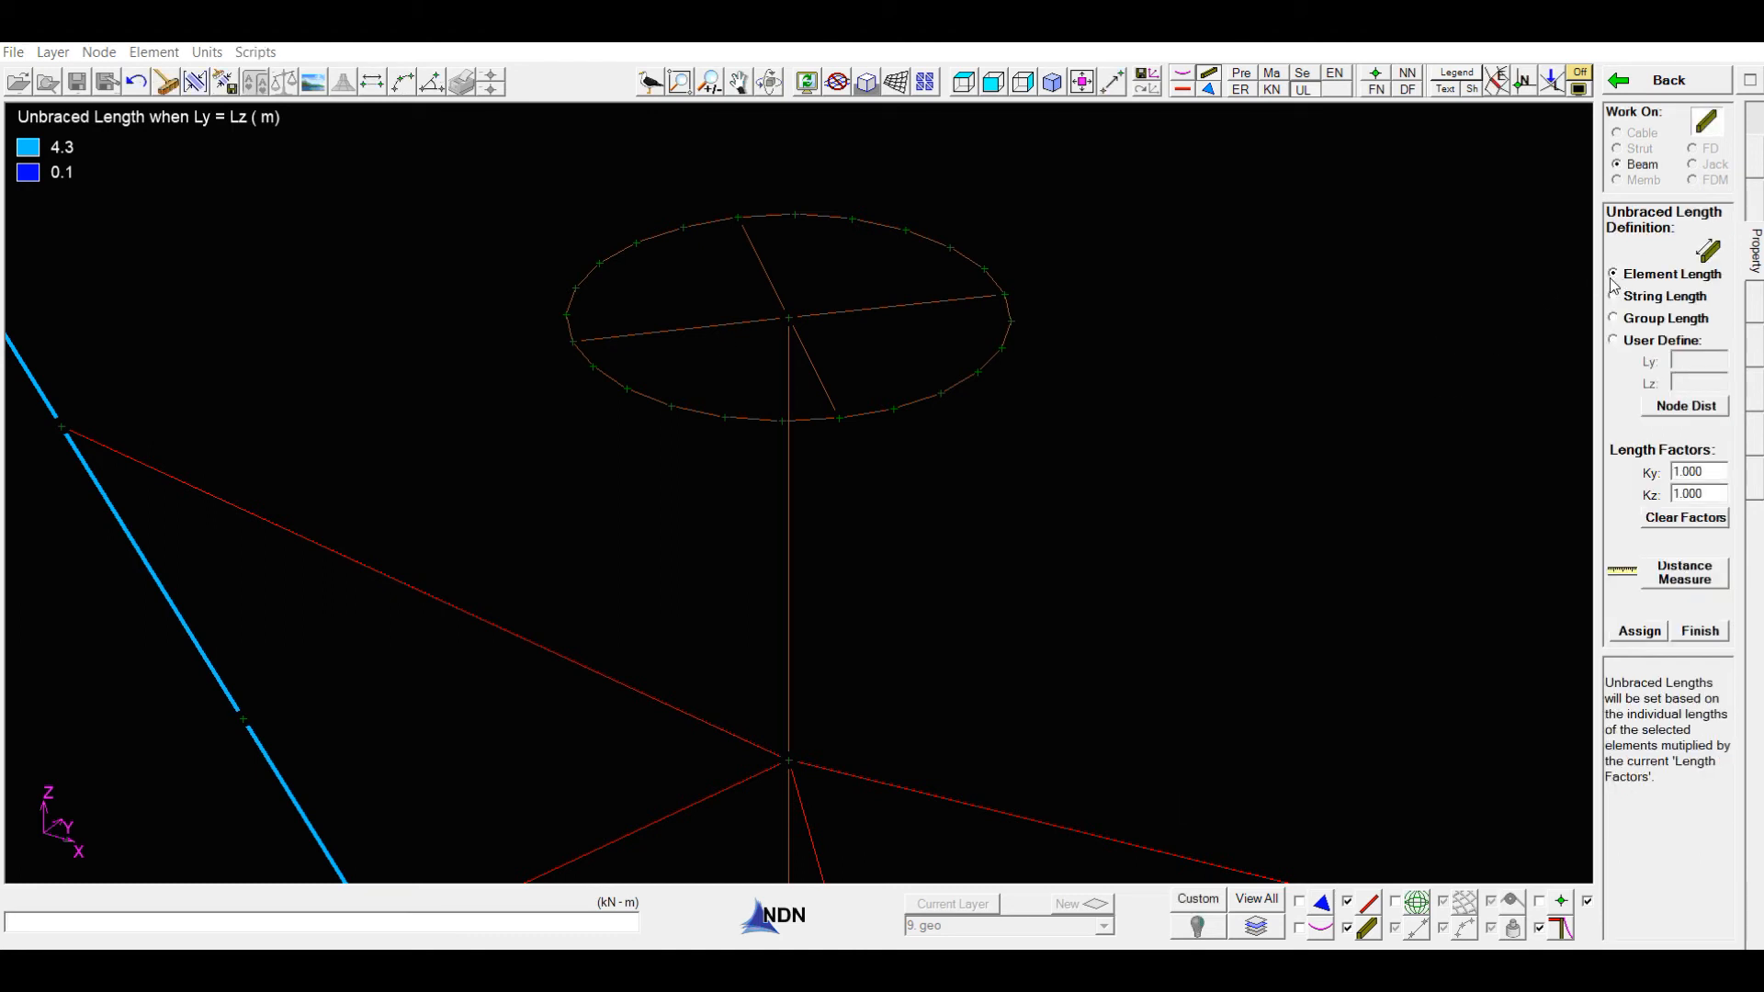
click(1640, 632)
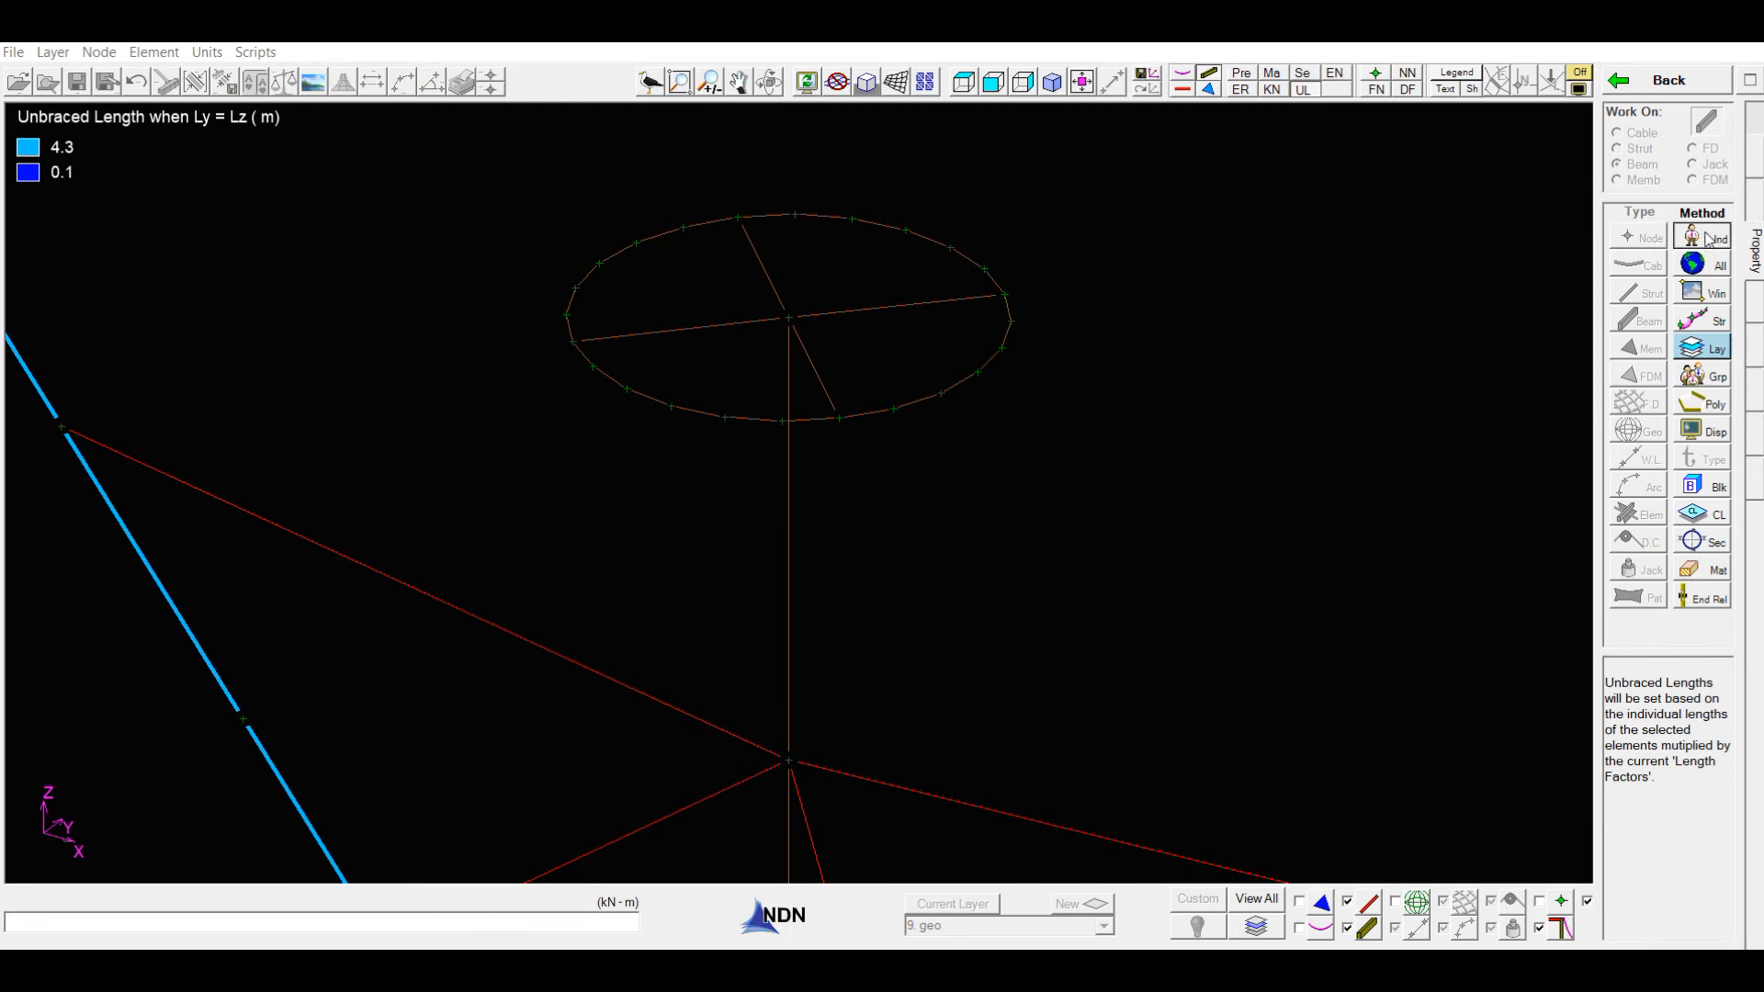
click(1701, 237)
click(853, 311)
click(768, 276)
click(729, 324)
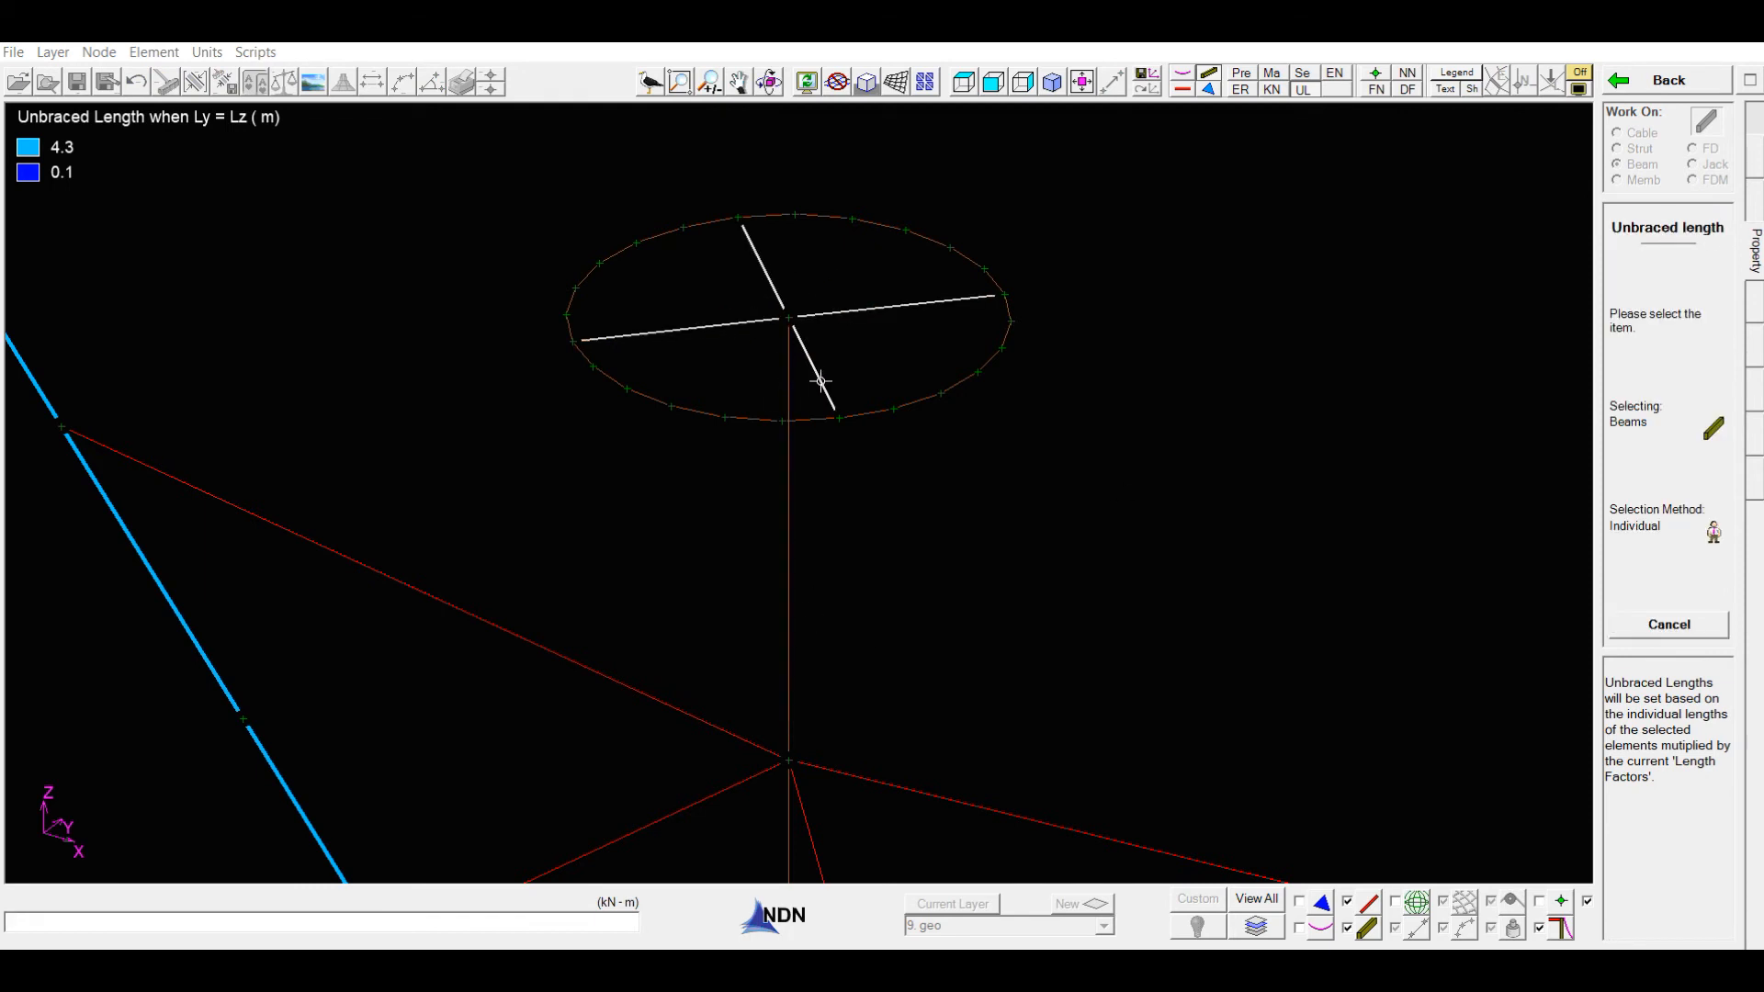
click(815, 384)
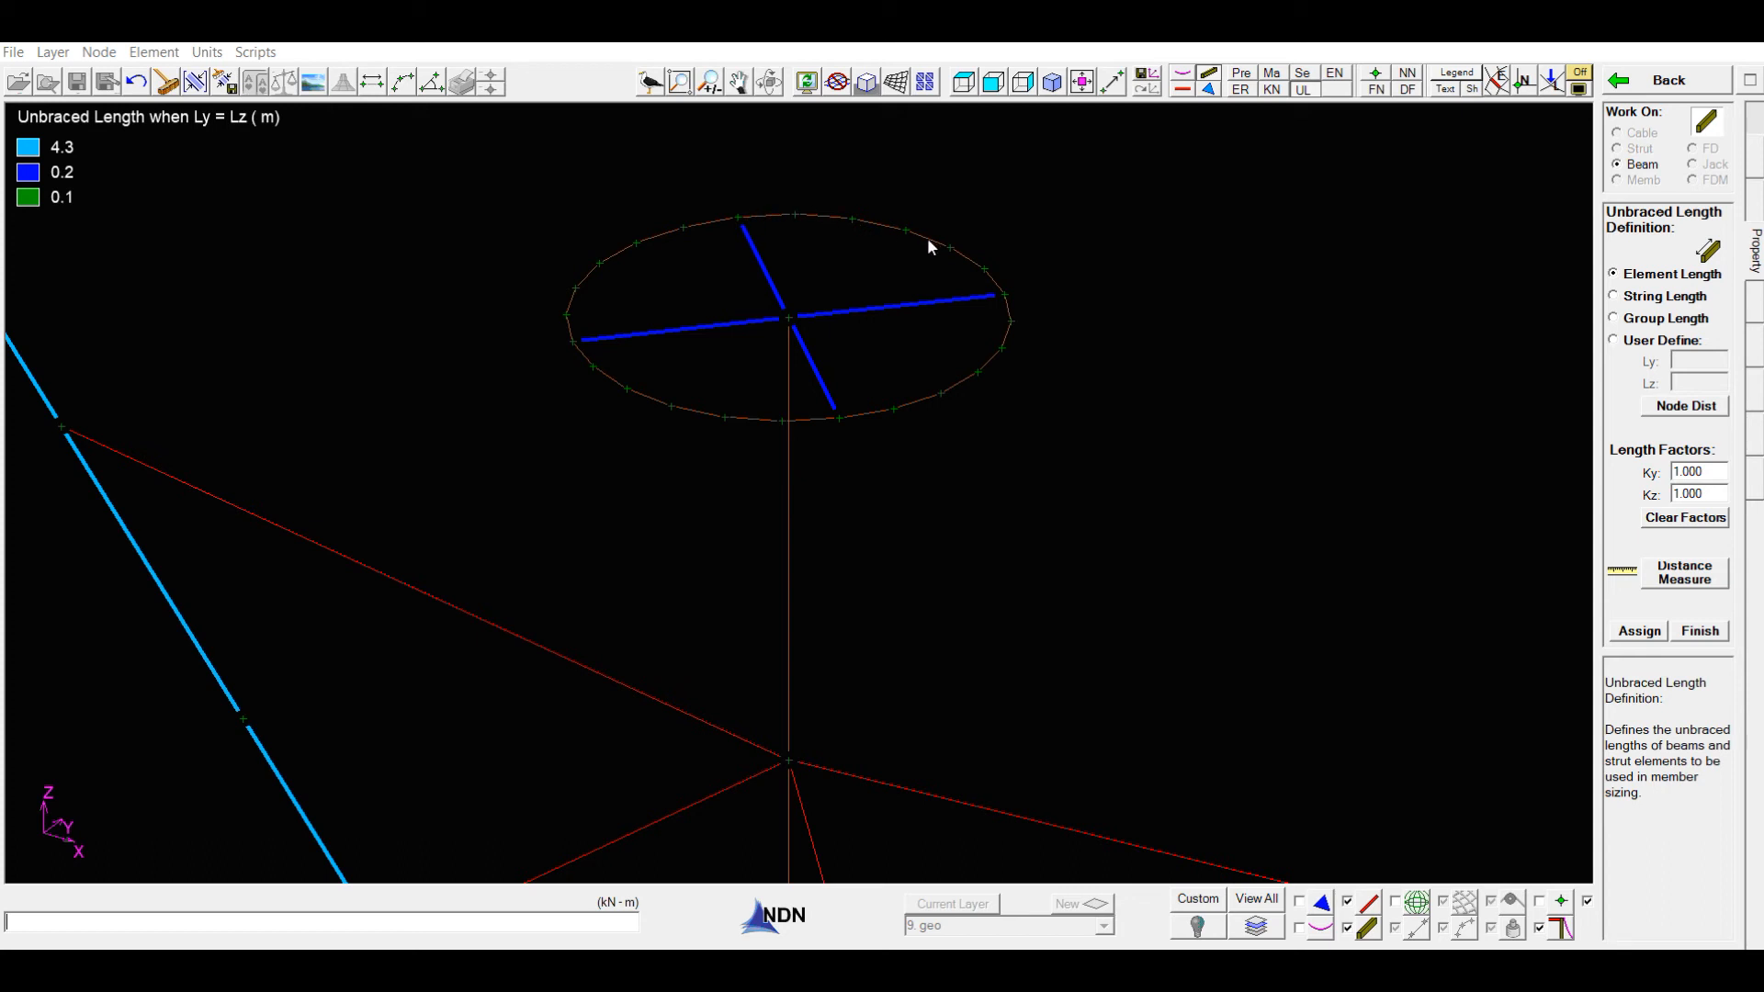
Assign unbraced lengths by String Length to each of the four ring arcs between the cross beams.
click(1614, 296)
click(1641, 634)
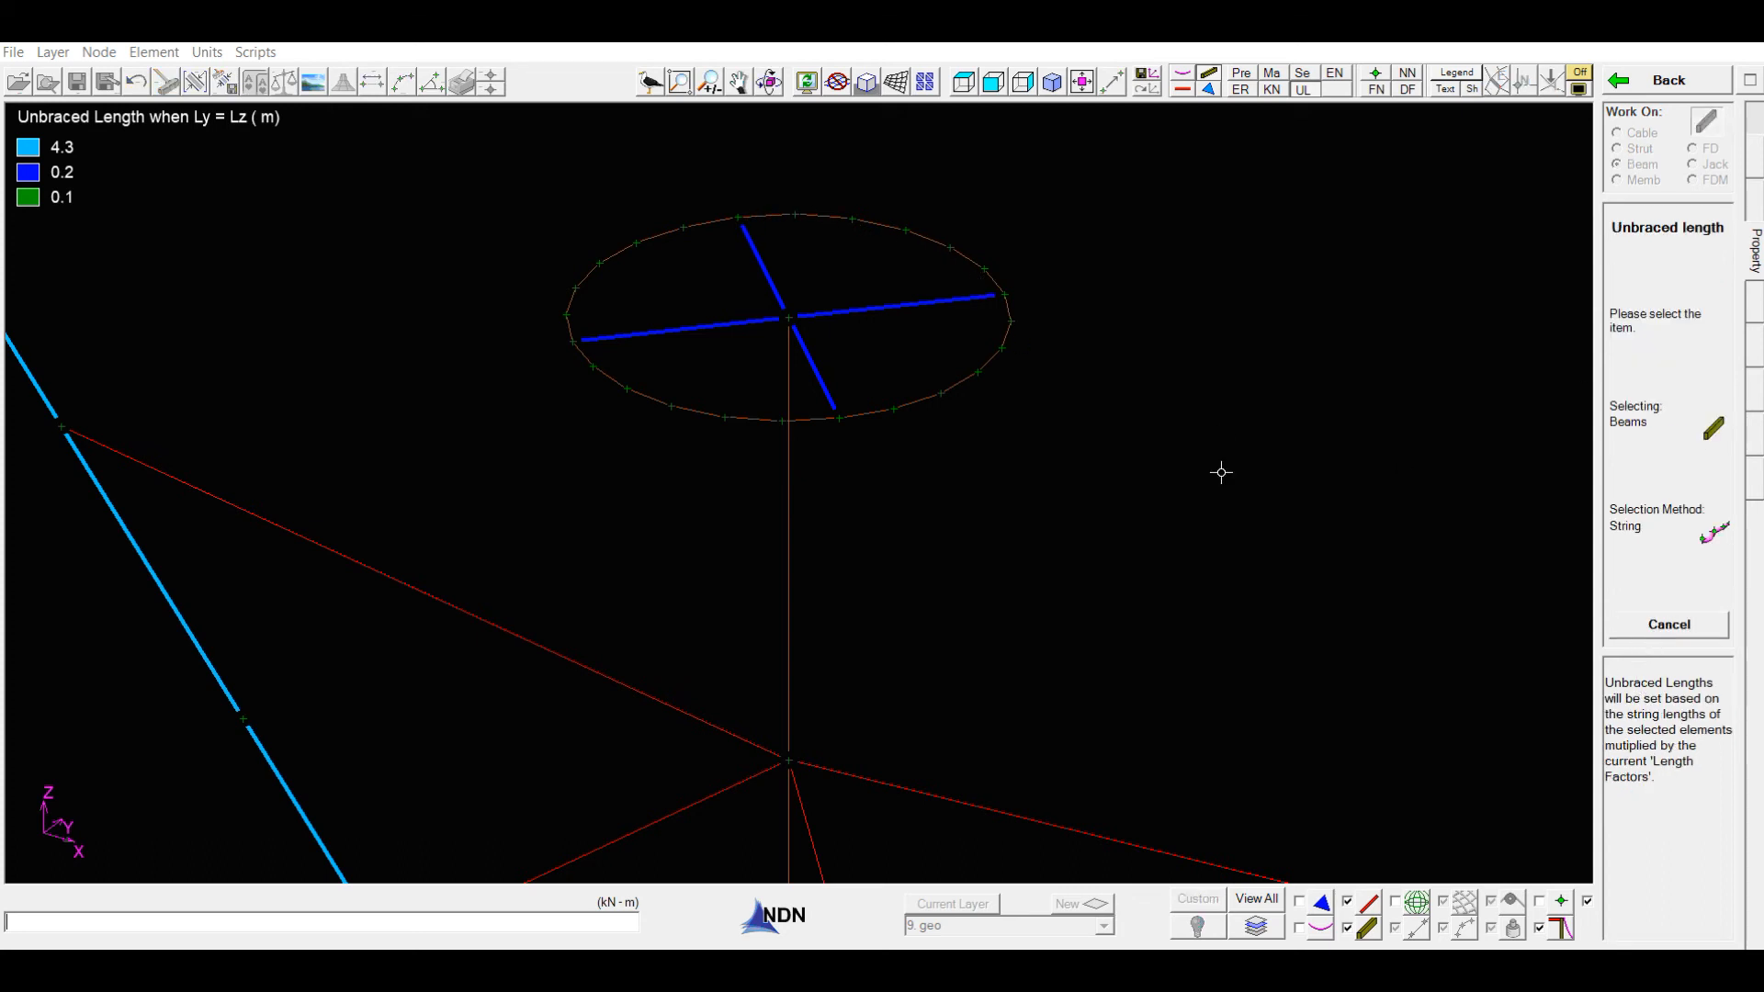
click(777, 213)
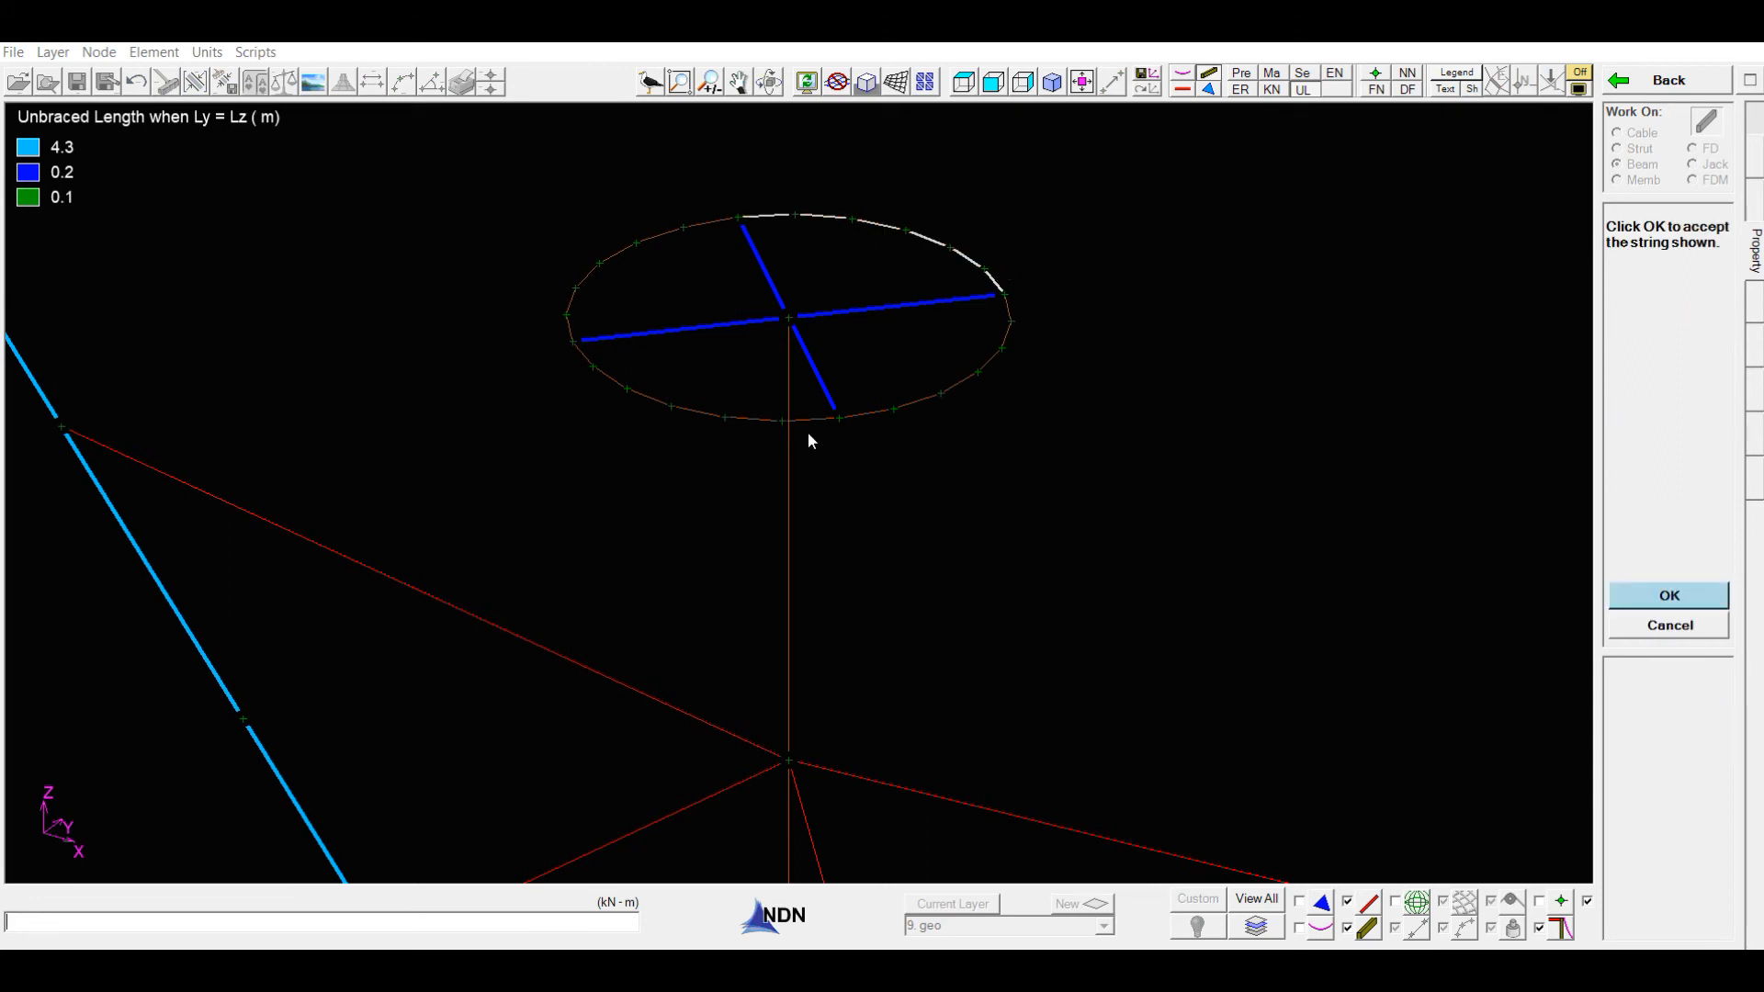
key(Return)
click(711, 217)
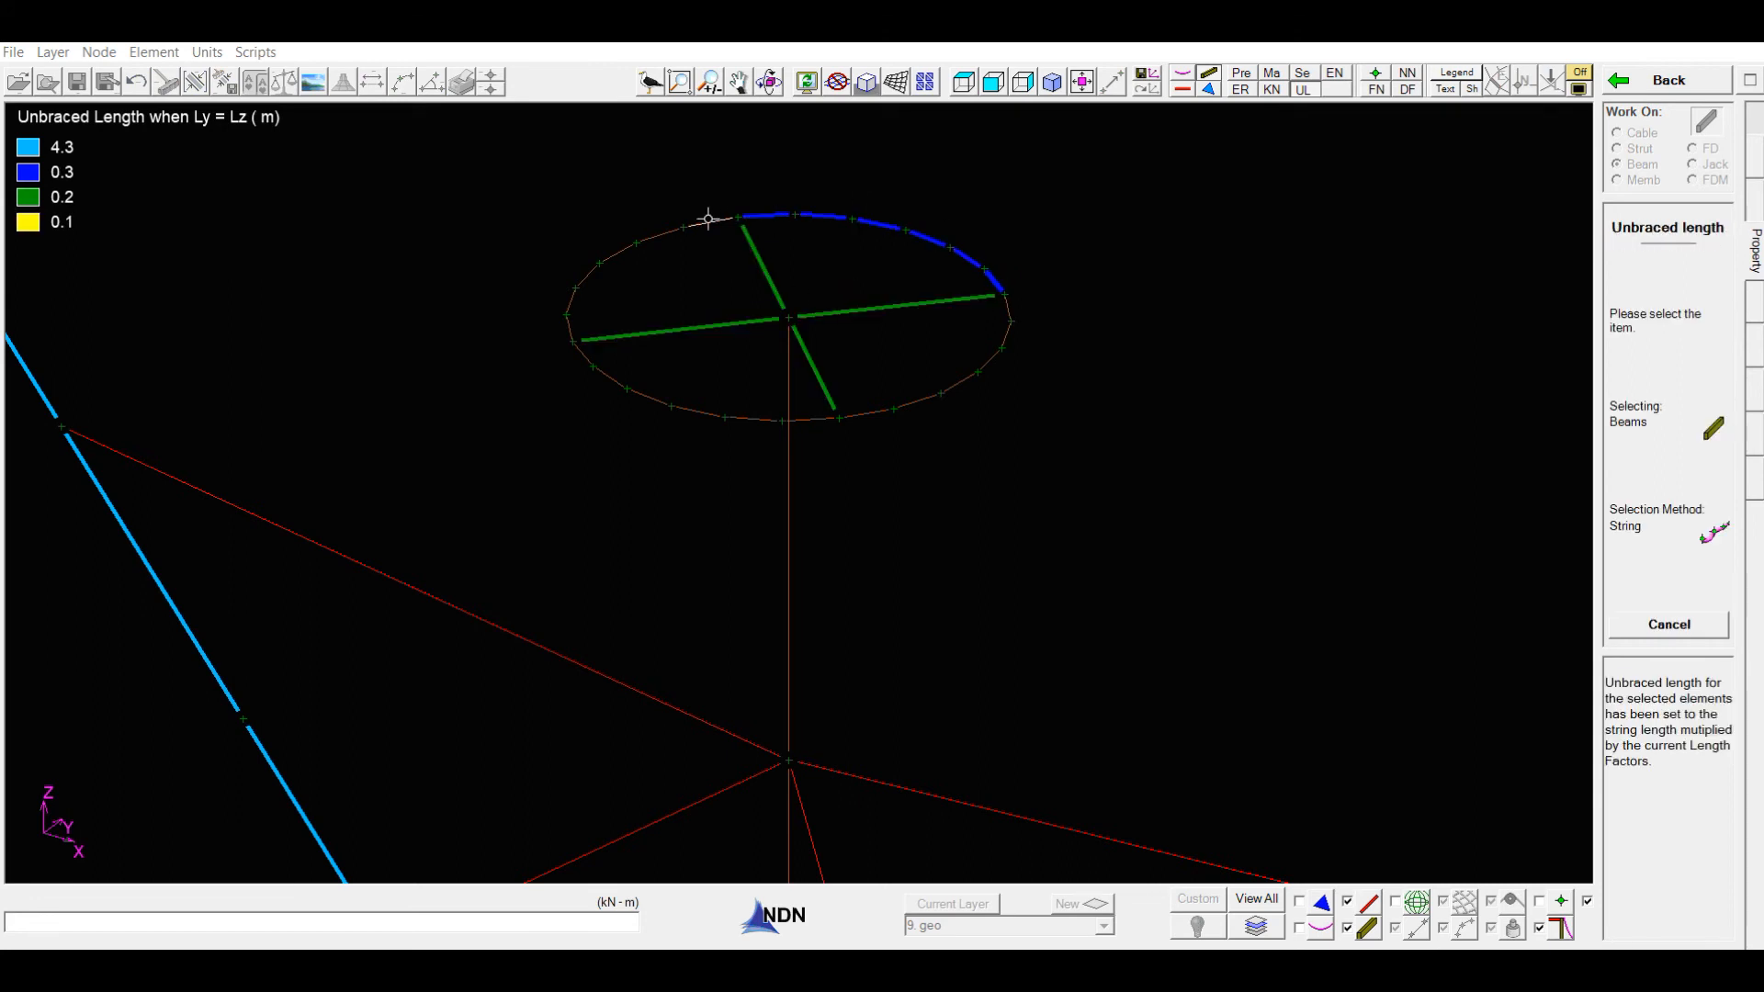
click(569, 317)
key(Return)
click(583, 357)
click(811, 420)
key(Return)
click(867, 412)
click(1008, 304)
key(Return)
key(Escape)
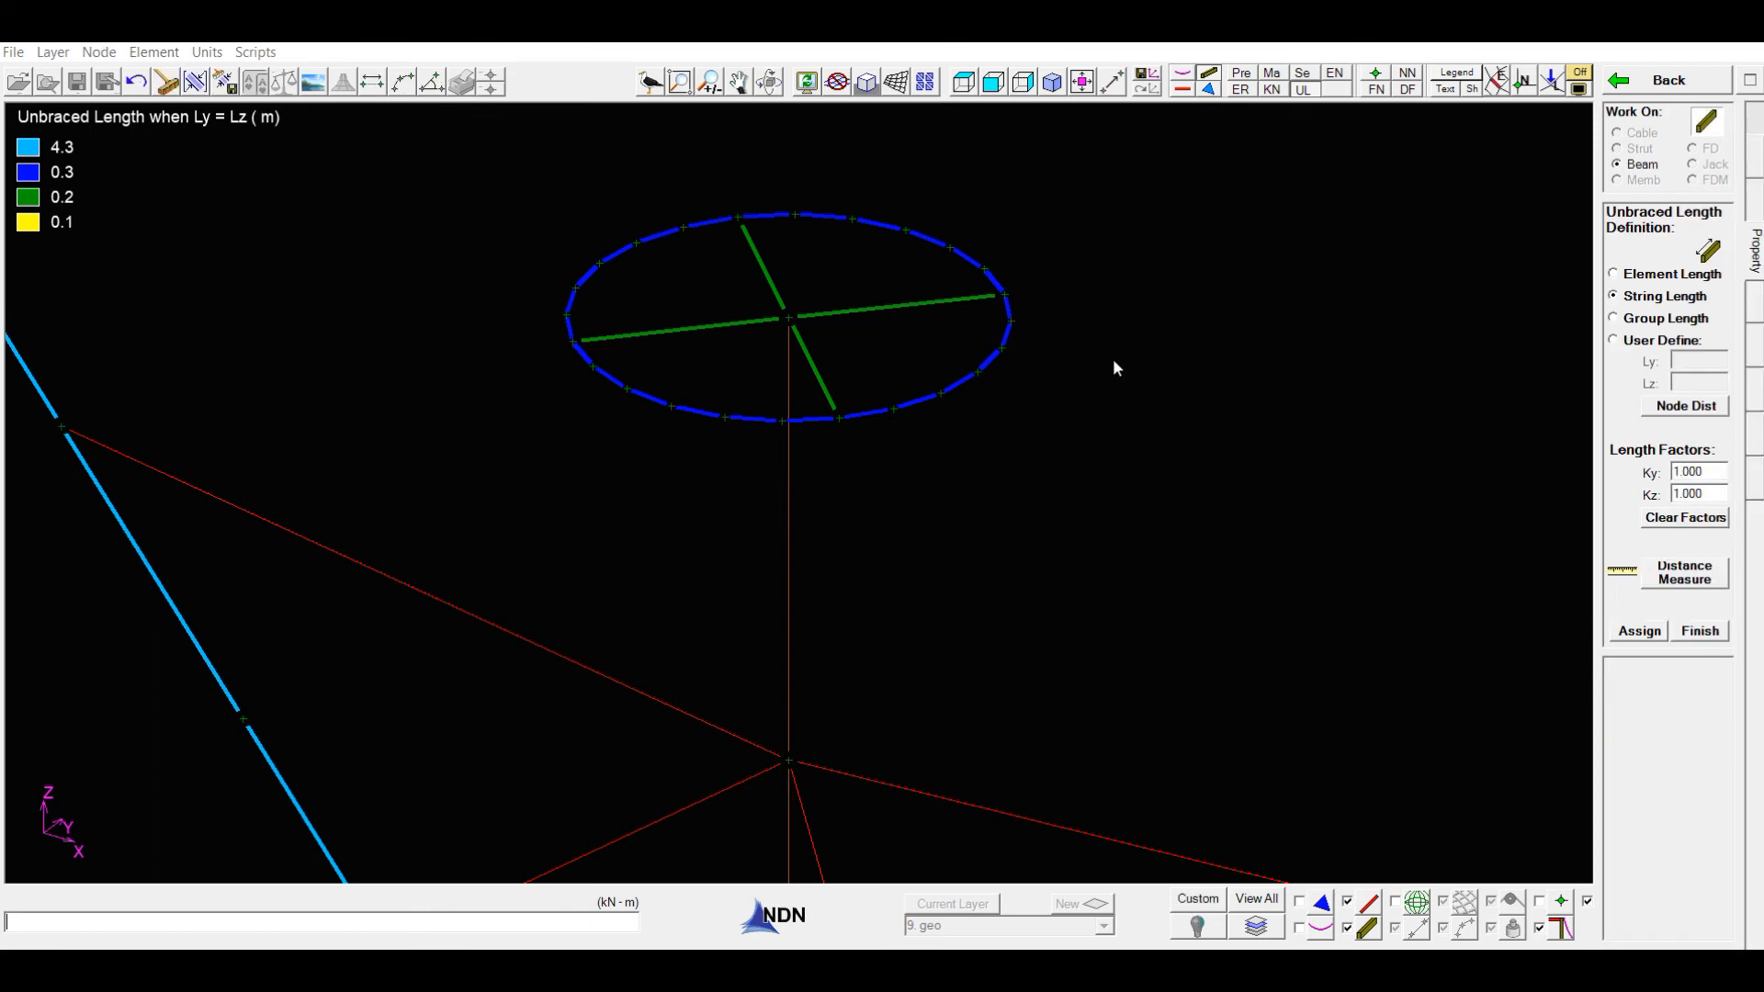
Set length factors Ky and Kz to 2 and assign the String Length unbraced length to the whole central column.
scroll(1115, 368, down, 3)
scroll(1115, 368, down, 3)
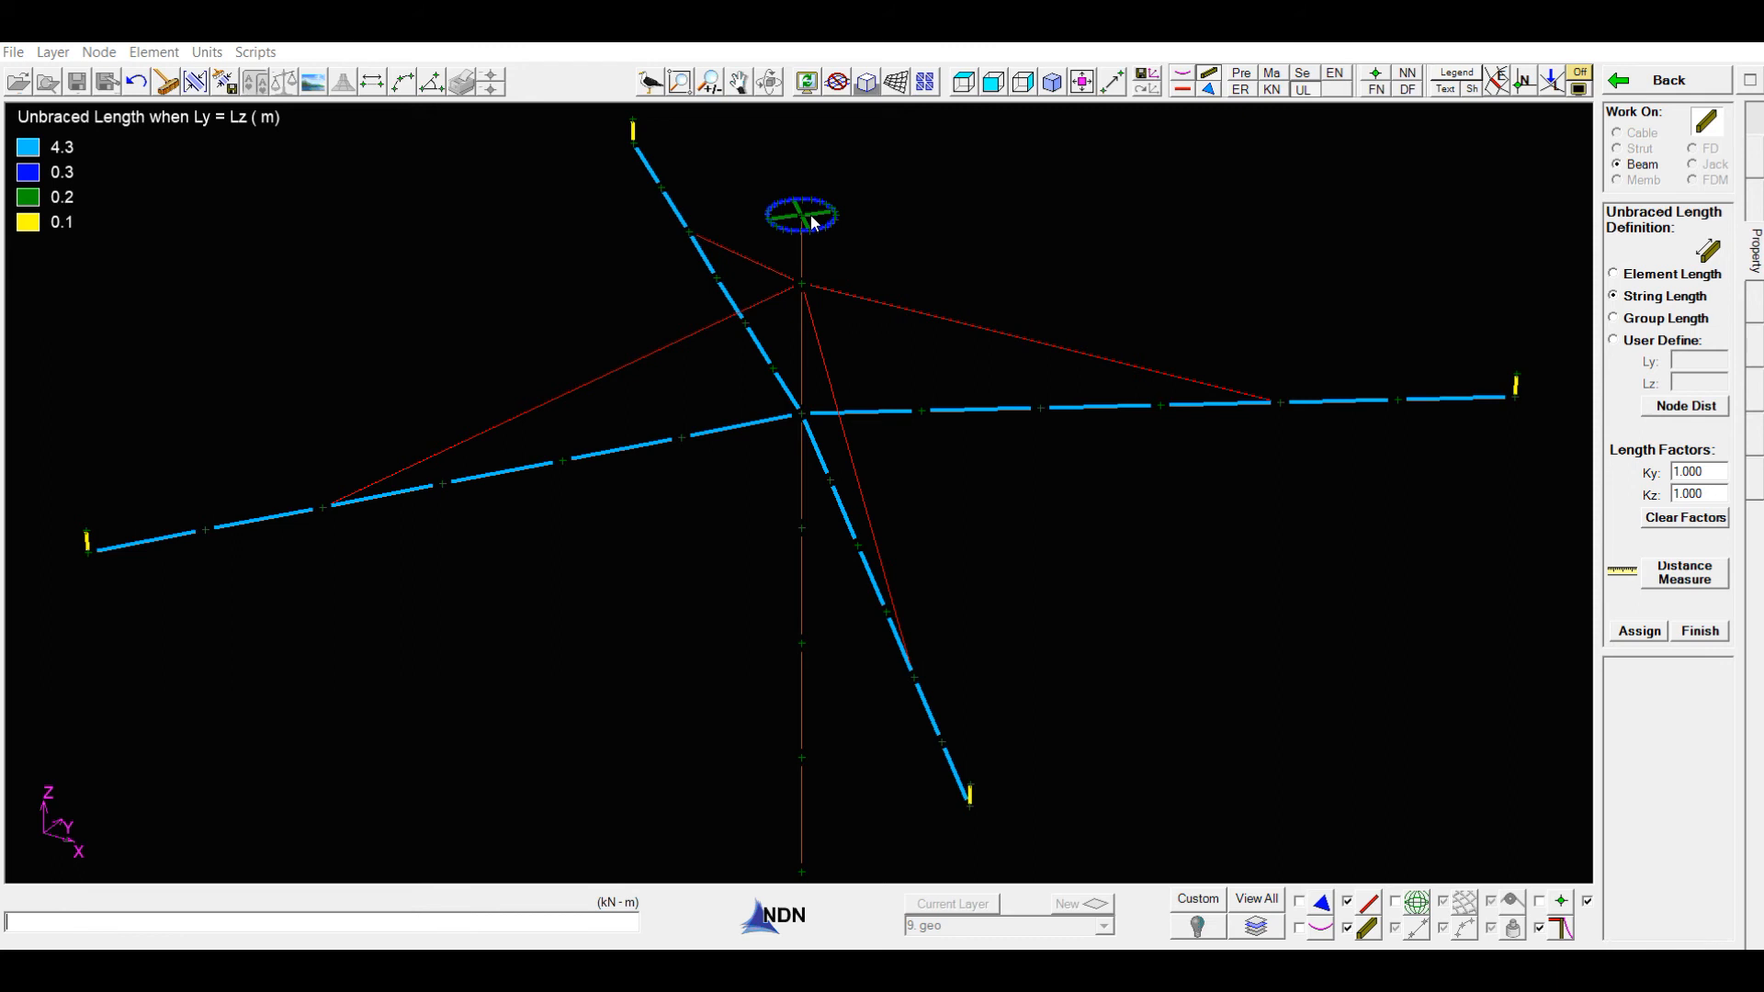
double_click(1689, 473)
text(2)
double_click(1719, 495)
text(2)
click(1640, 633)
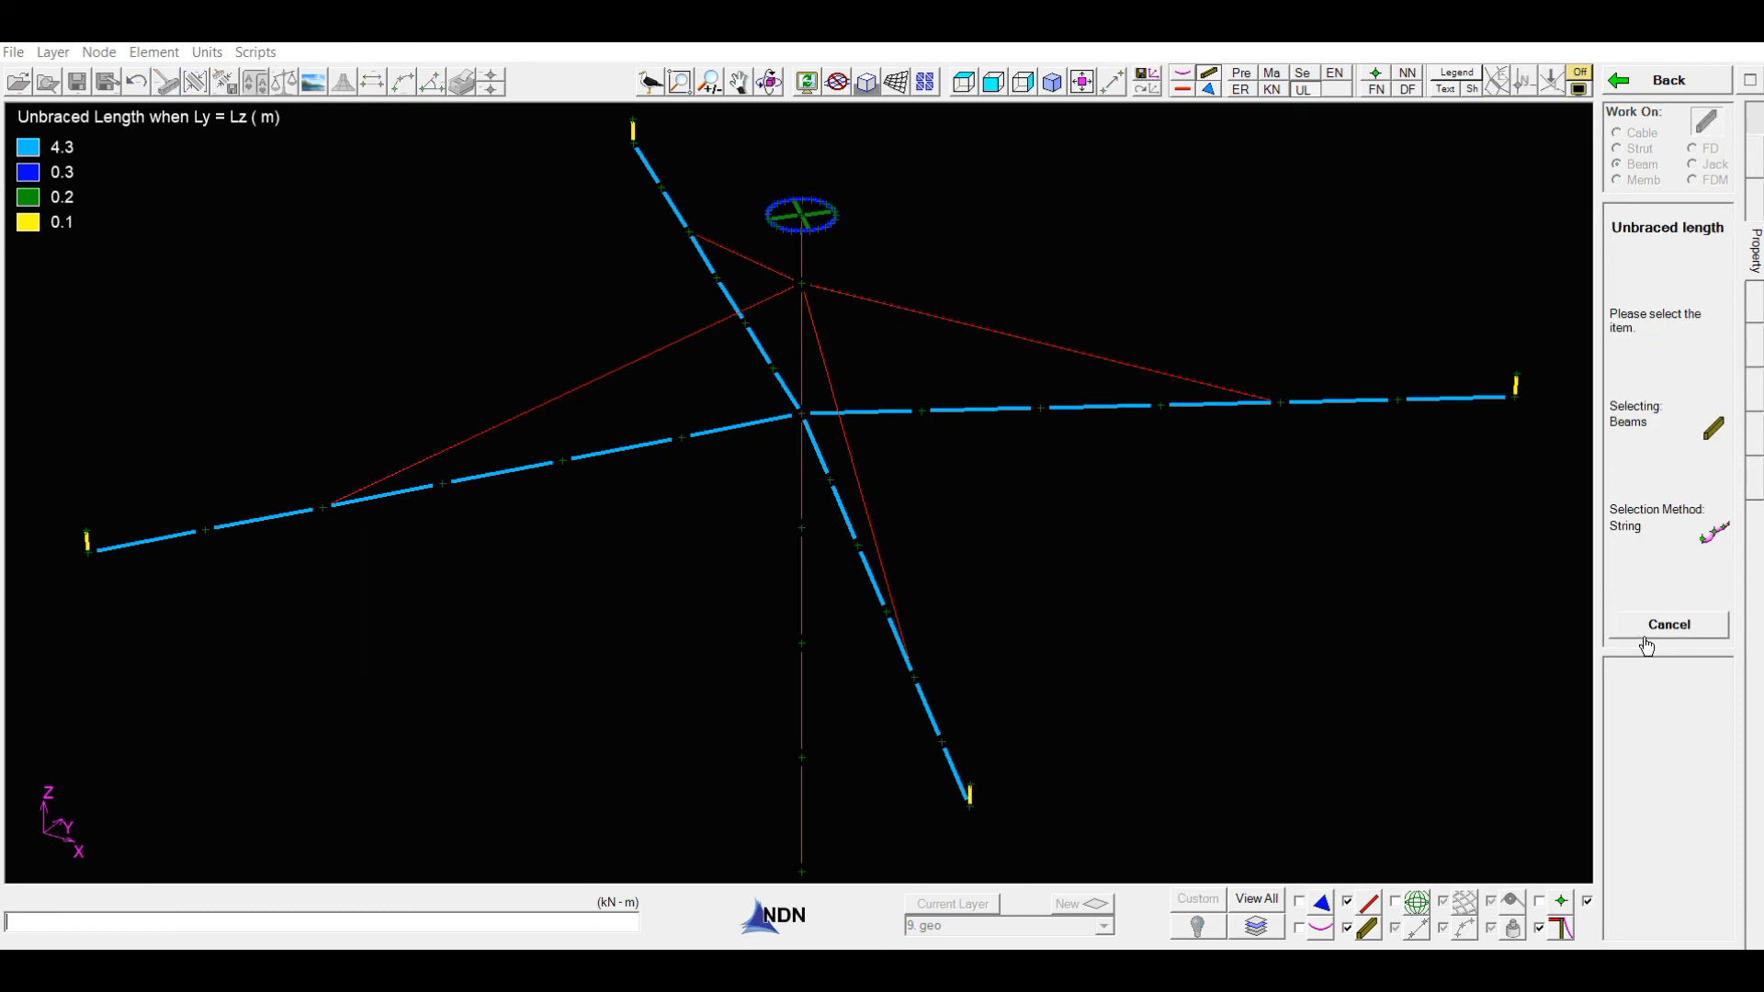
click(801, 818)
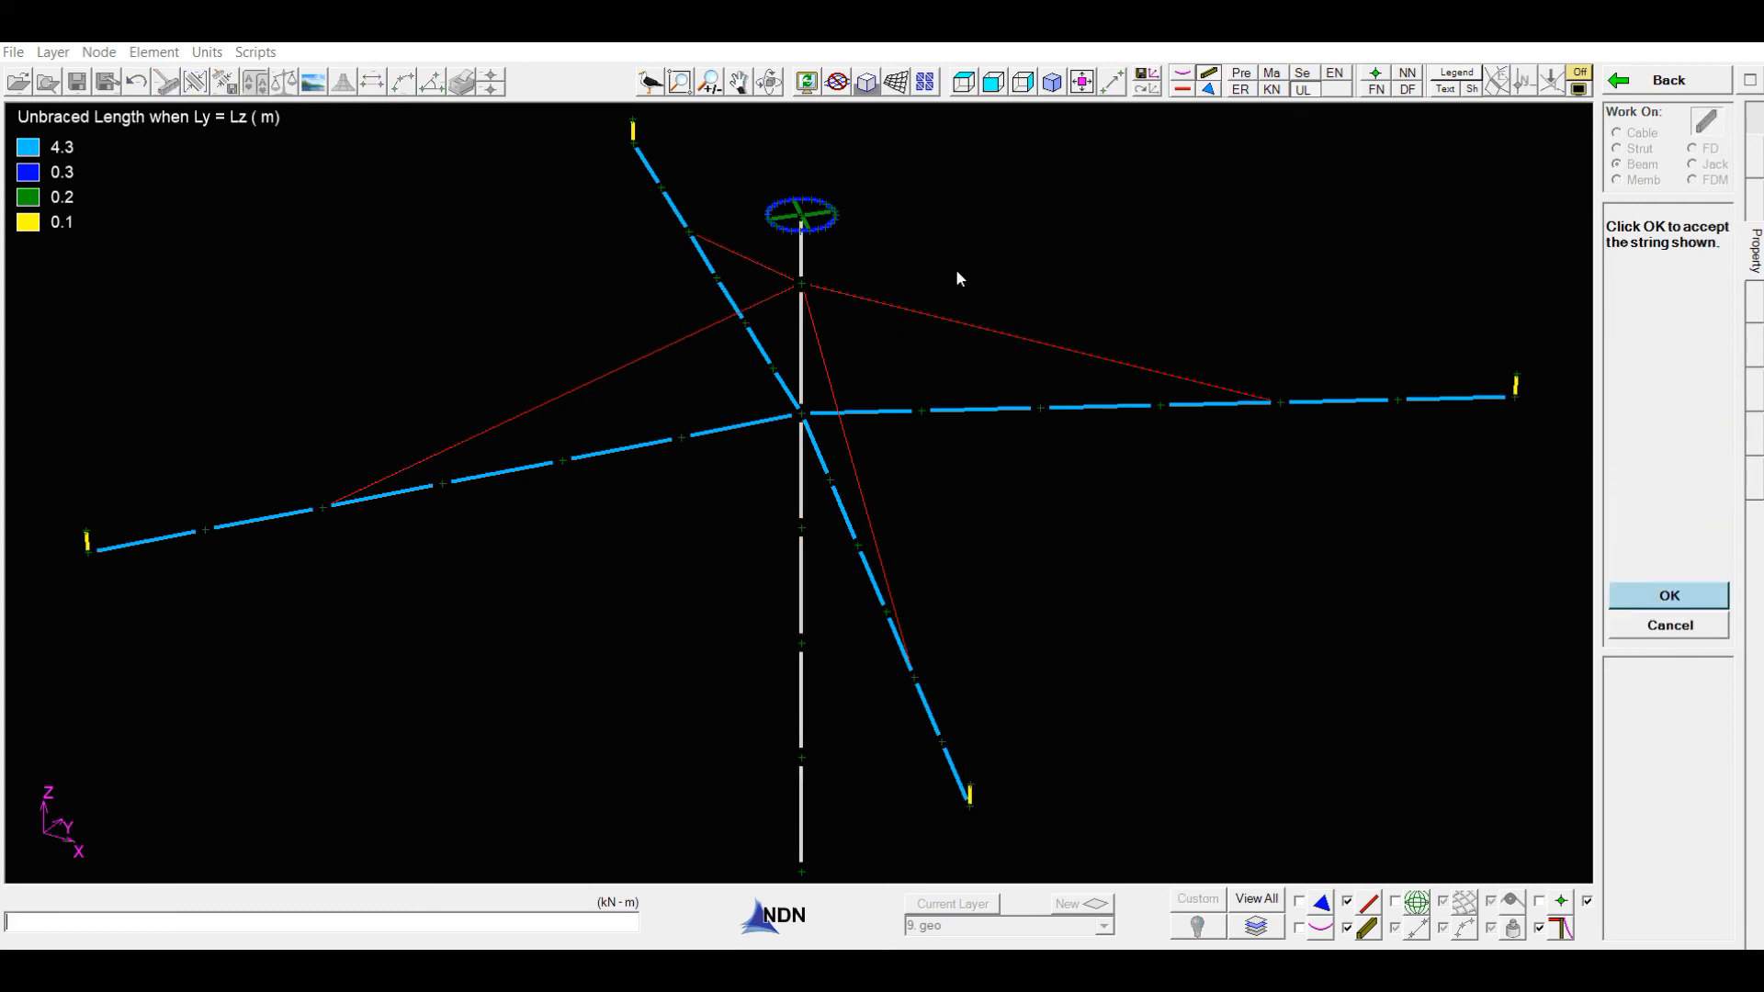
key(Return)
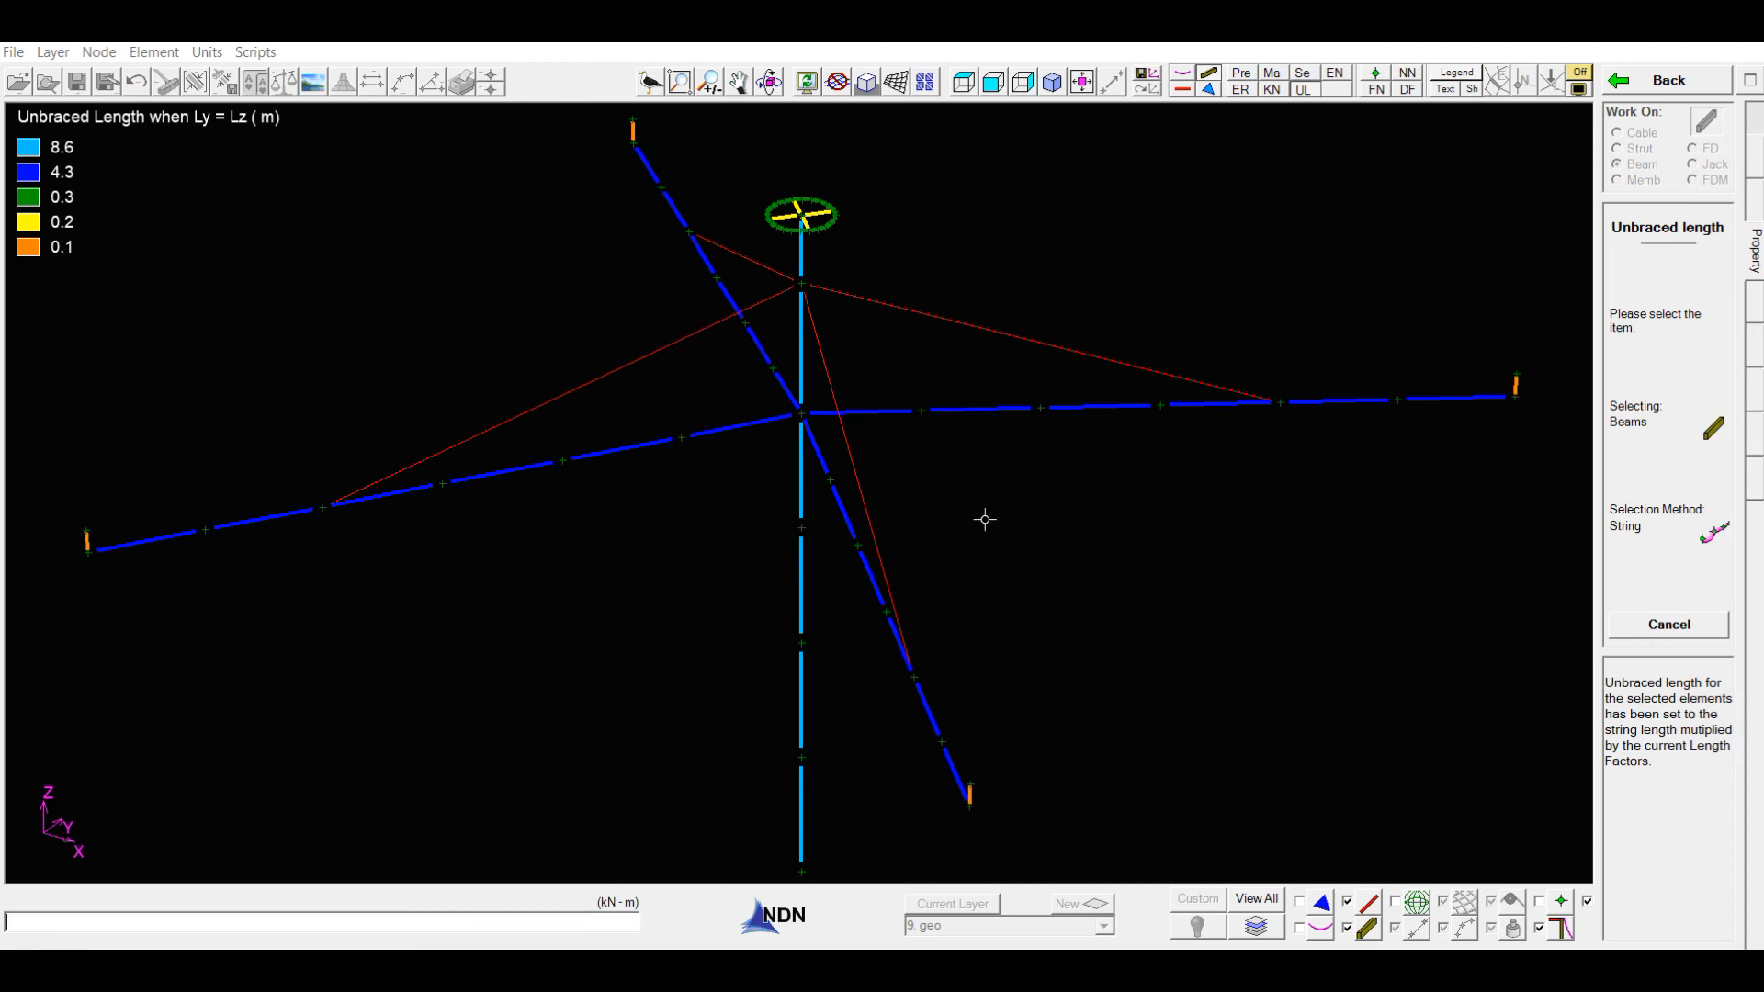
key(Escape)
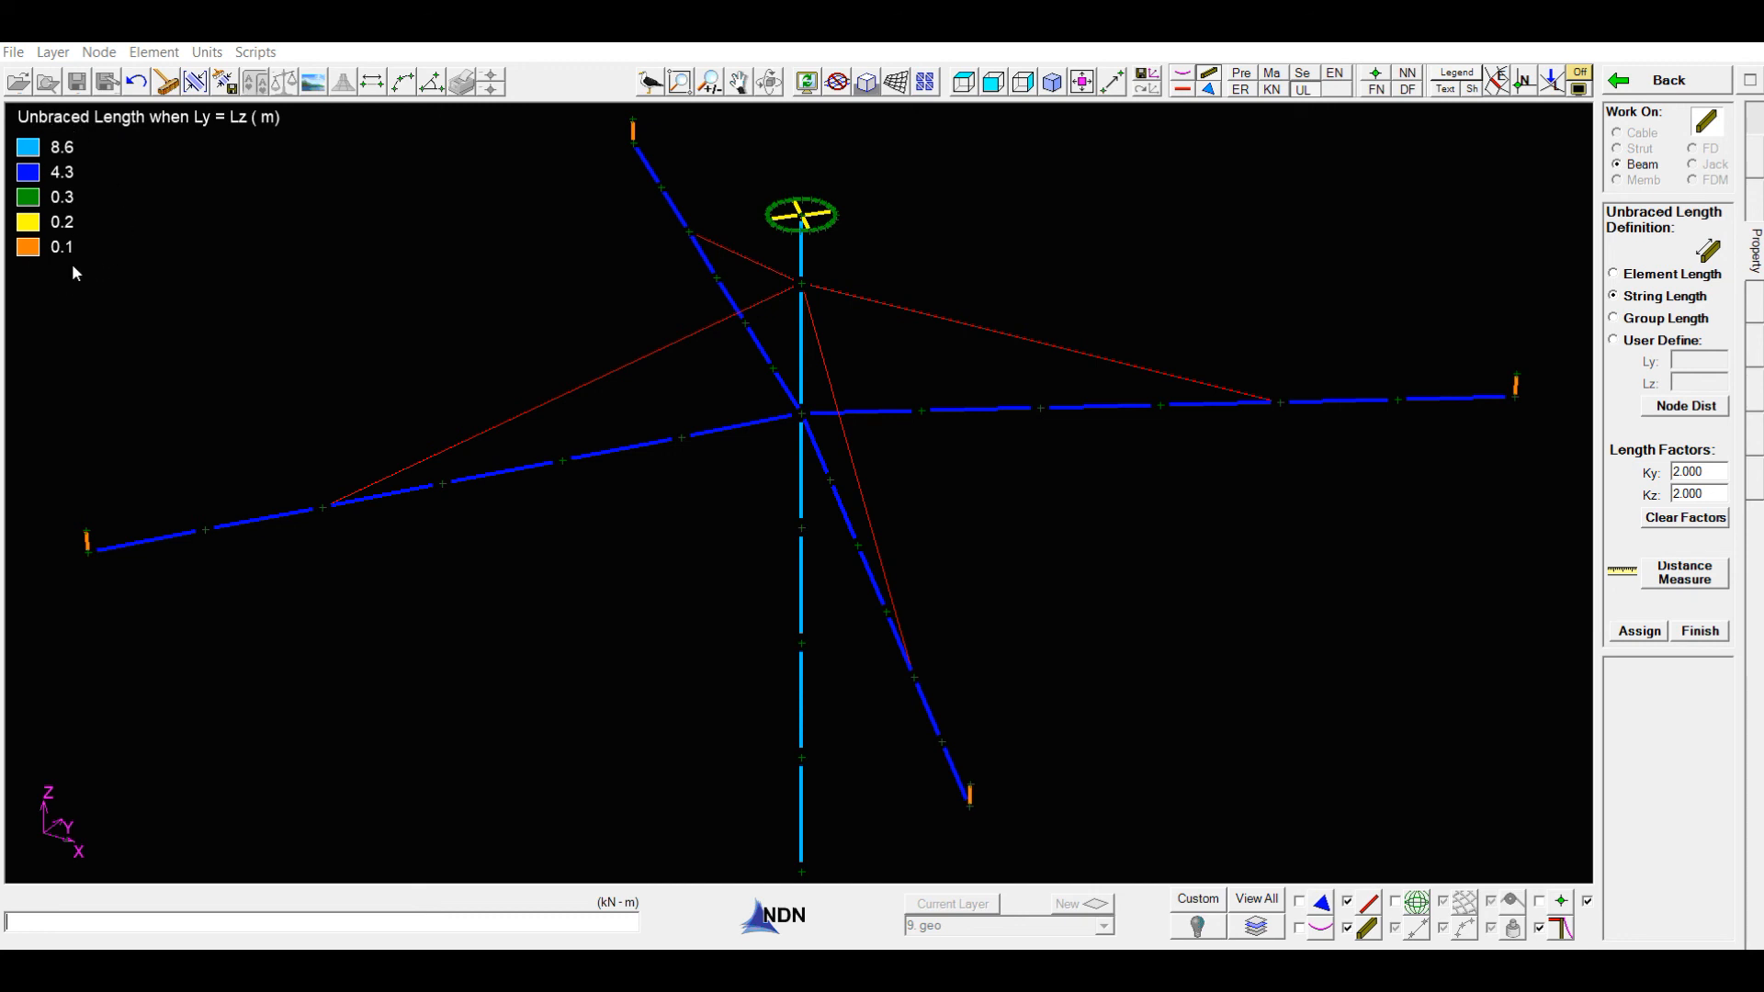
Finish the unbraced length definition and display all elements of the canopy model again.
middle_drag(498, 325, 496, 318)
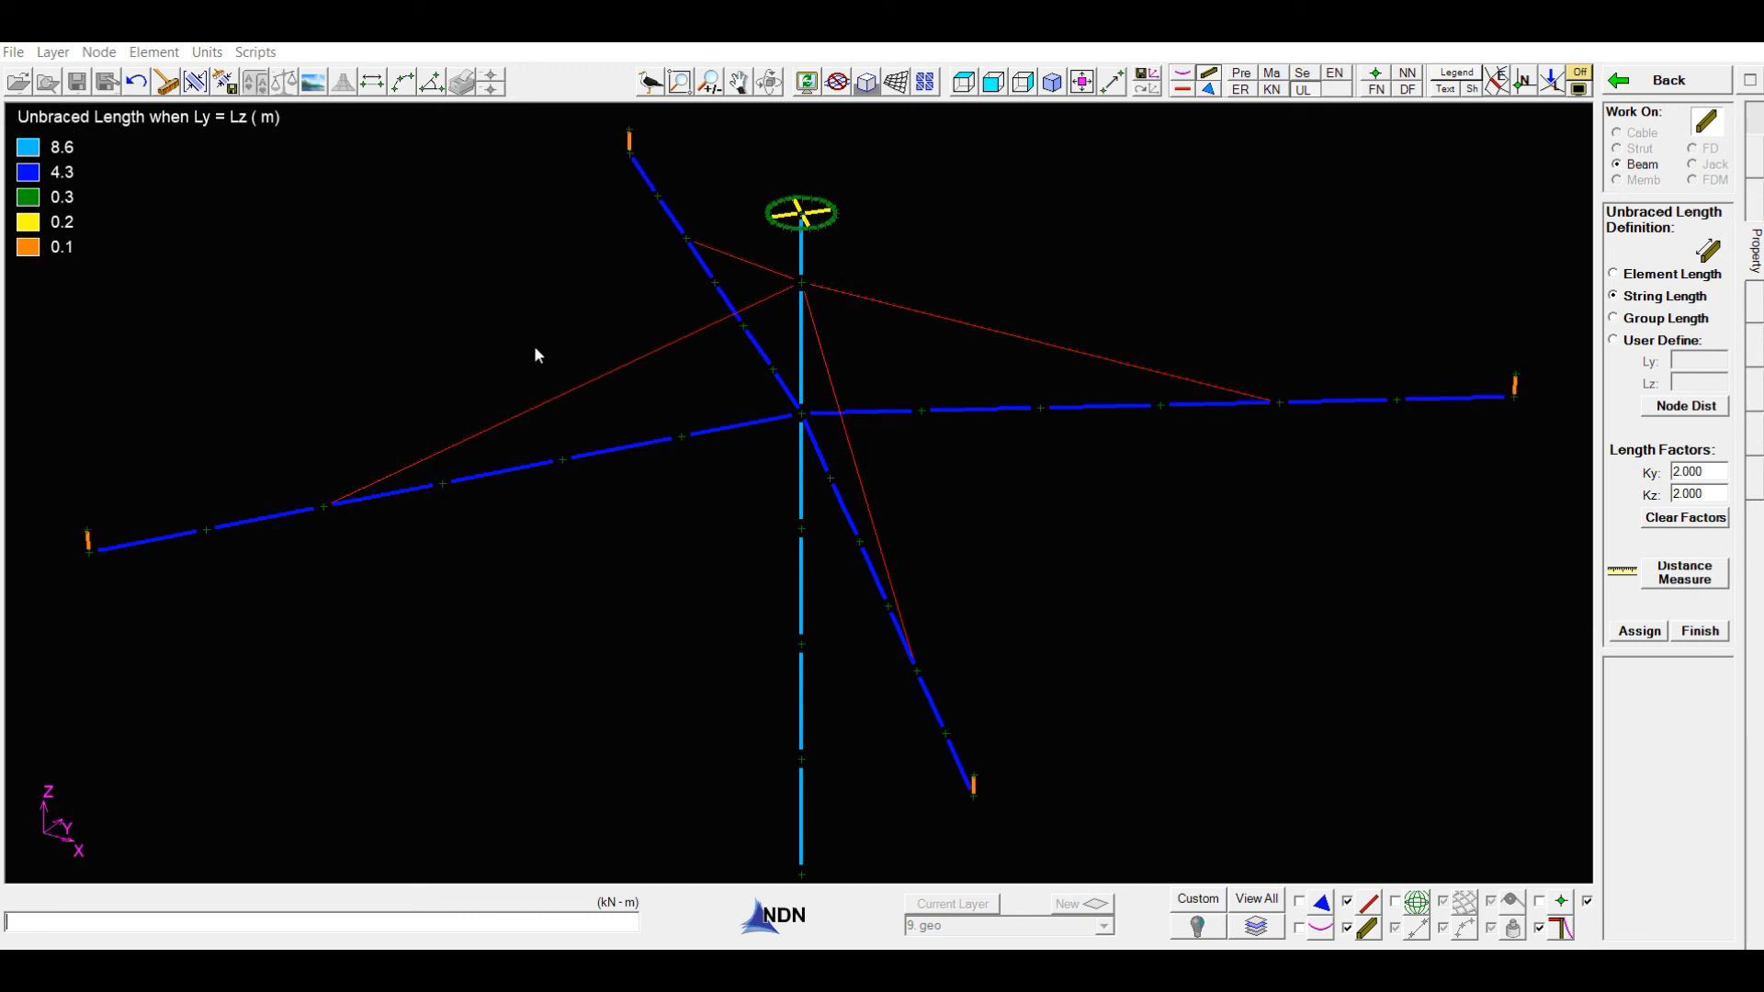
click(1708, 638)
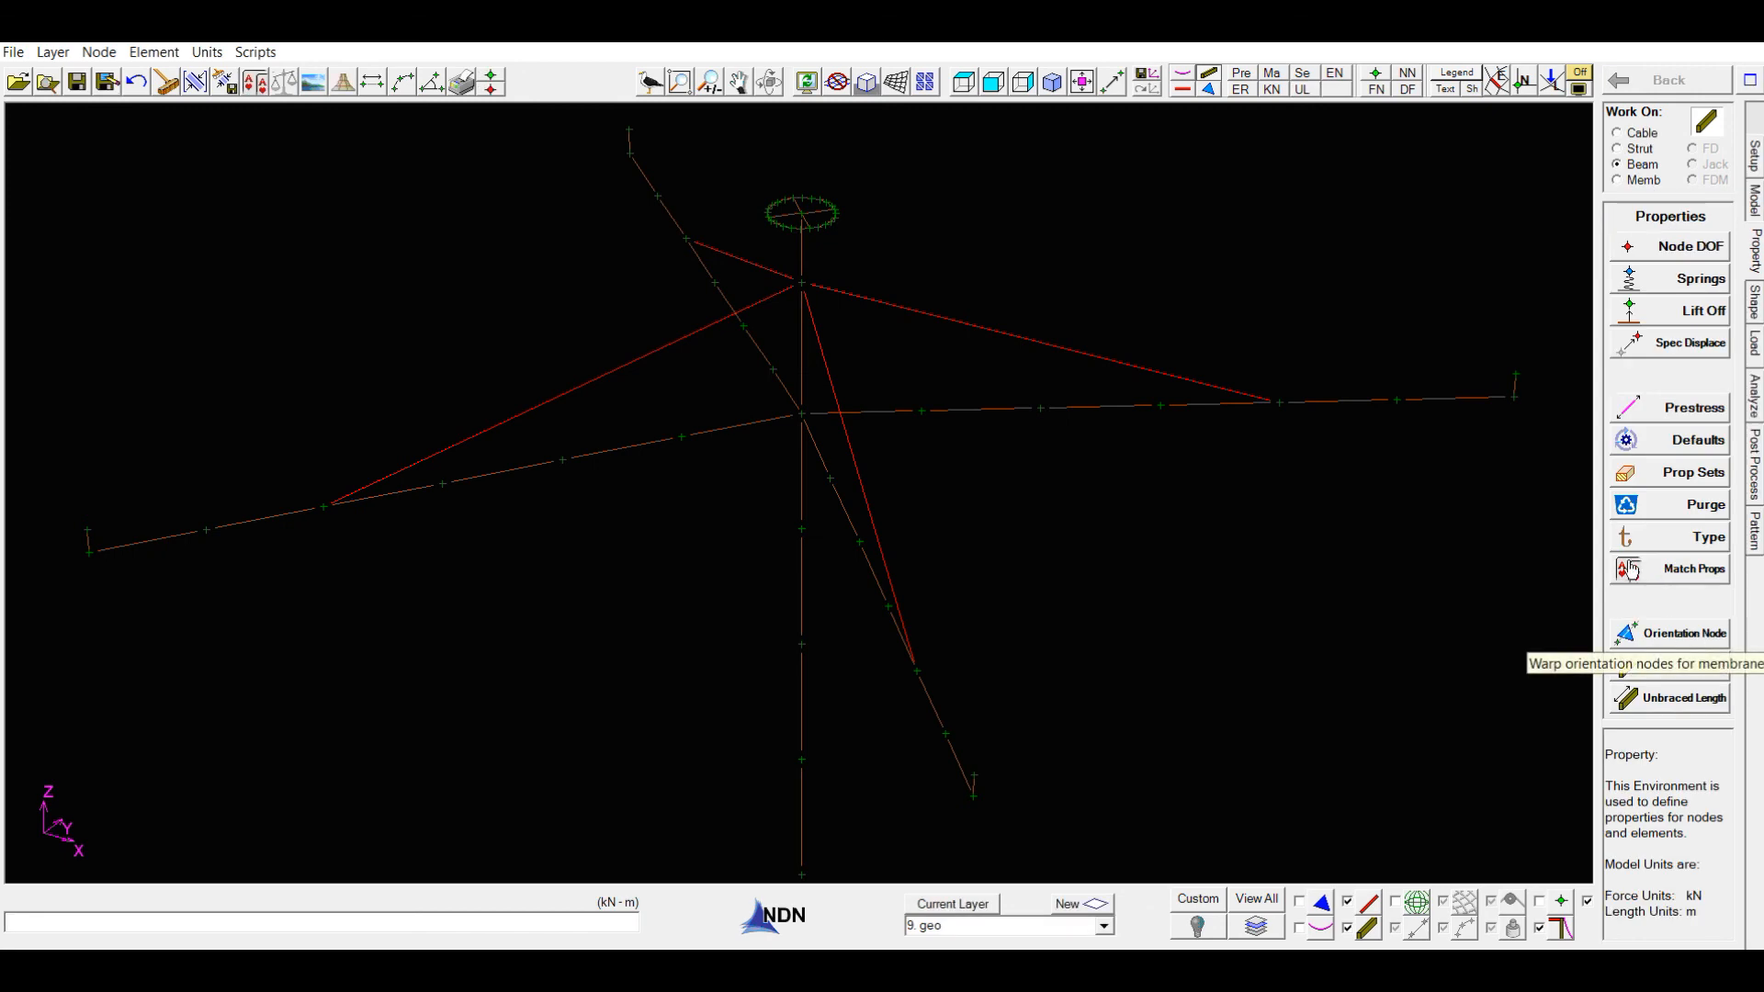
click(1250, 905)
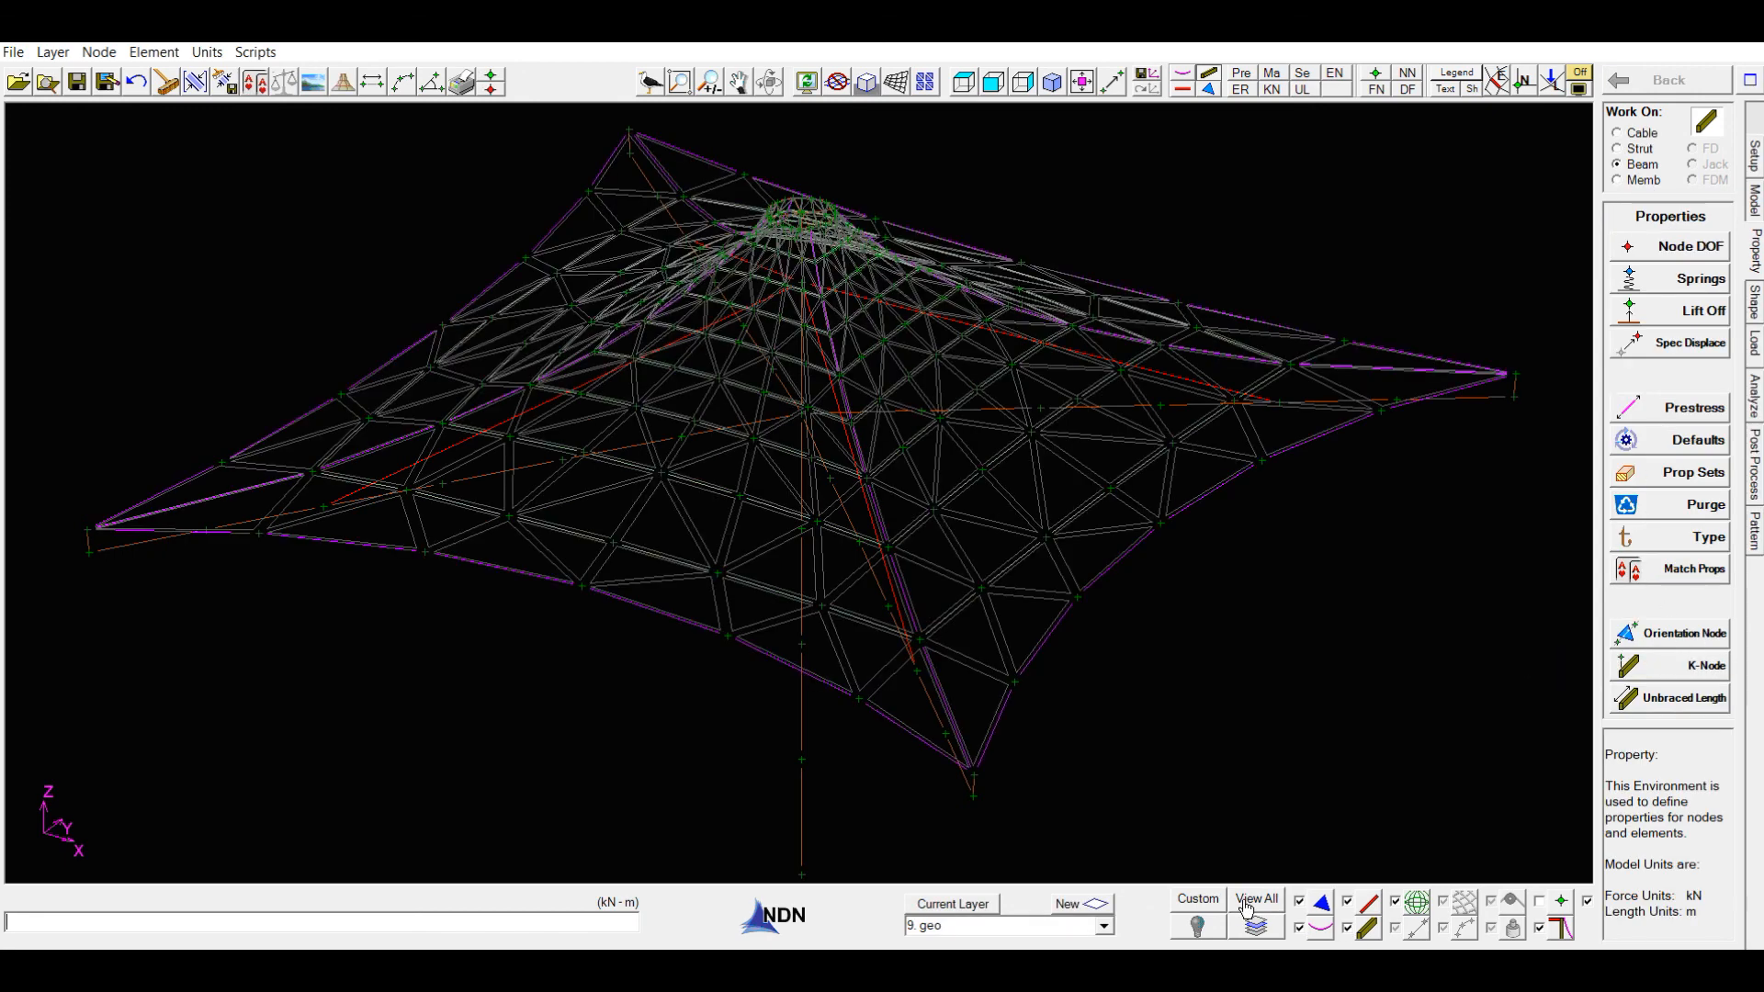